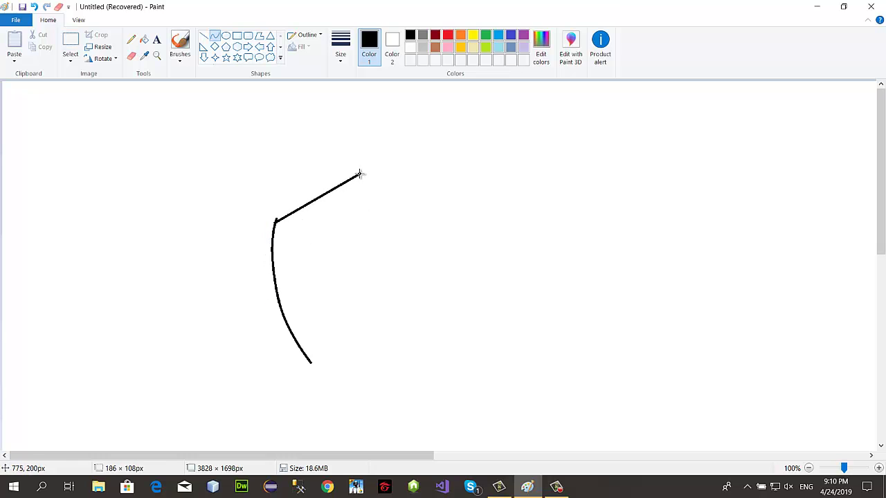
# Step: Extend the left outline upward from its upper end with a curved segment about 90 × 77 px
pyautogui.moveTo(326, 201); pyautogui.dragTo(296, 182)
pyautogui.moveTo(398, 178); pyautogui.dragTo(367, 158)
pyautogui.hotkey('ctrl', 'z')
pyautogui.moveTo(275, 223); pyautogui.dragTo(352, 190)
pyautogui.click(70, 43)
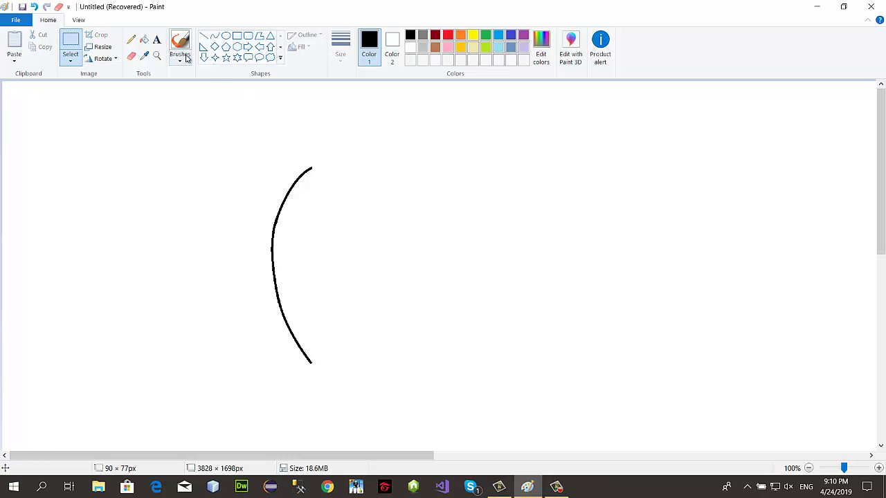
# Step: Try to continue the outline toward the top centre with one curved segment about 220 × 63 px
pyautogui.click(214, 35)
pyautogui.moveTo(309, 170); pyautogui.dragTo(411, 141)
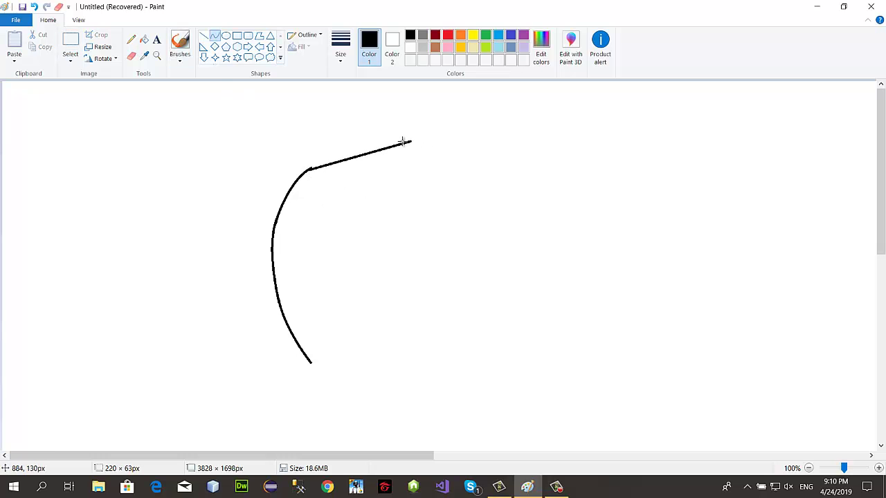
pyautogui.moveTo(331, 159); pyautogui.dragTo(367, 143)
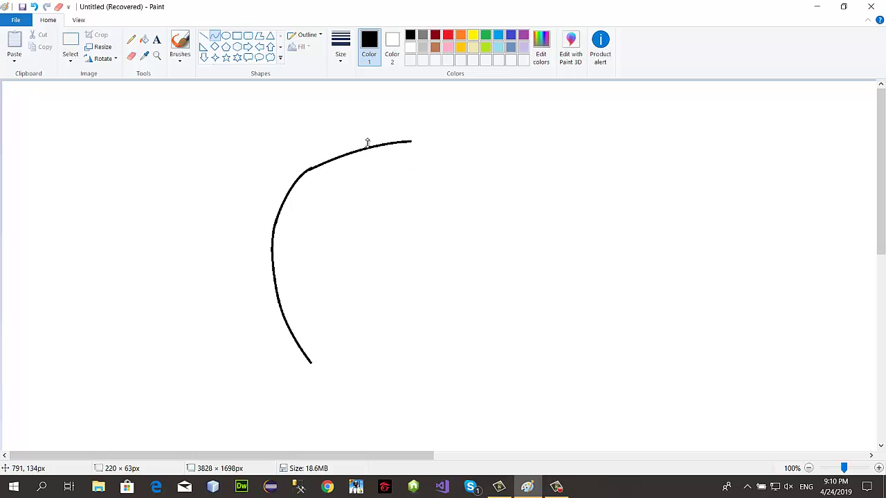
pyautogui.click(479, 252)
pyautogui.hotkey('ctrl', 'z')
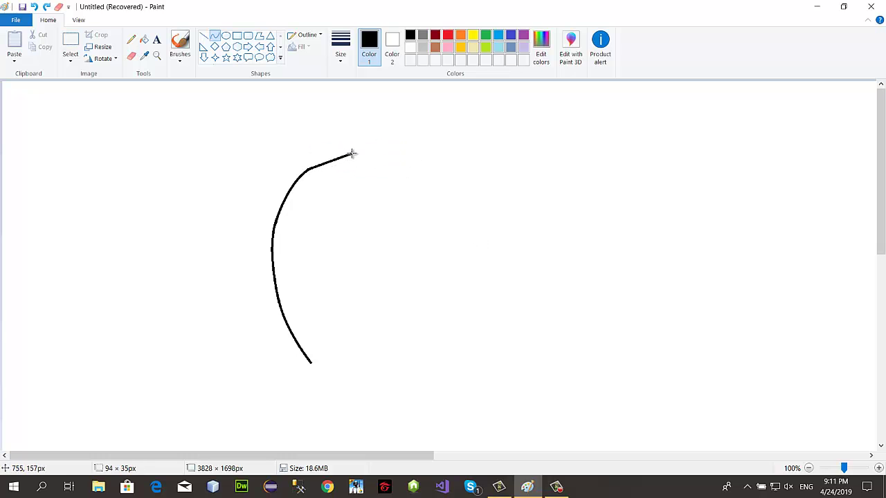
# Step: Try to build the outline's upper-left arc from shorter curved segments, nudging the end segment into alignment
pyautogui.moveTo(351, 154)
pyautogui.mouseDown()
pyautogui.moveTo(361, 148)
pyautogui.moveTo(342, 151)
pyautogui.moveTo(425, 141)
pyautogui.moveTo(380, 144)
pyautogui.moveTo(415, 139)
pyautogui.mouseUp()
pyautogui.click(340, 174)
pyautogui.press('Down')
pyautogui.press('Left')
pyautogui.press('Left')
pyautogui.press('Left')
pyautogui.press('Left')
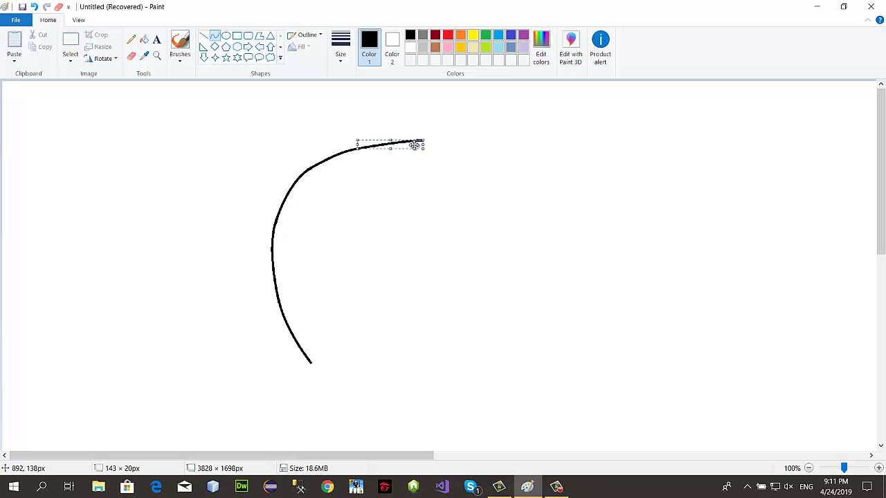
pyautogui.click(438, 152)
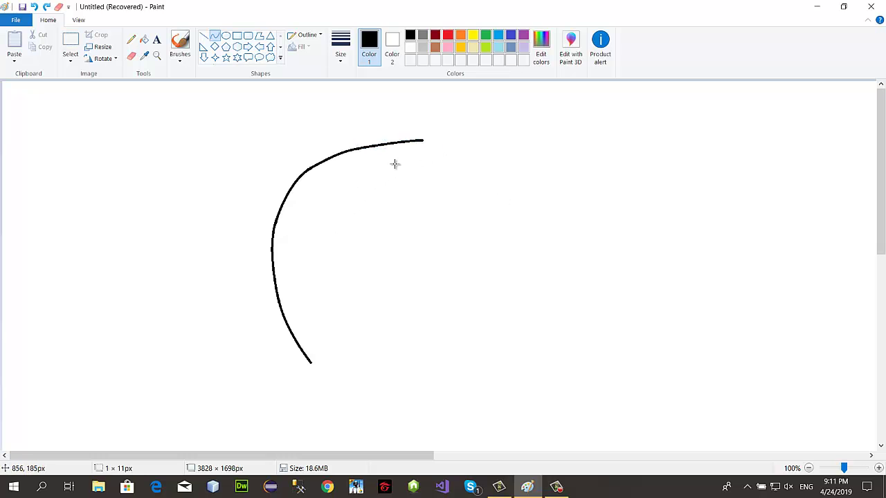
# Step: Extend the outline to the top centre with two short curved segments, nudging the first one to join the existing curve smoothly
pyautogui.moveTo(308, 170); pyautogui.dragTo(361, 139)
pyautogui.moveTo(312, 166); pyautogui.dragTo(354, 148)
pyautogui.moveTo(327, 160); pyautogui.dragTo(331, 155)
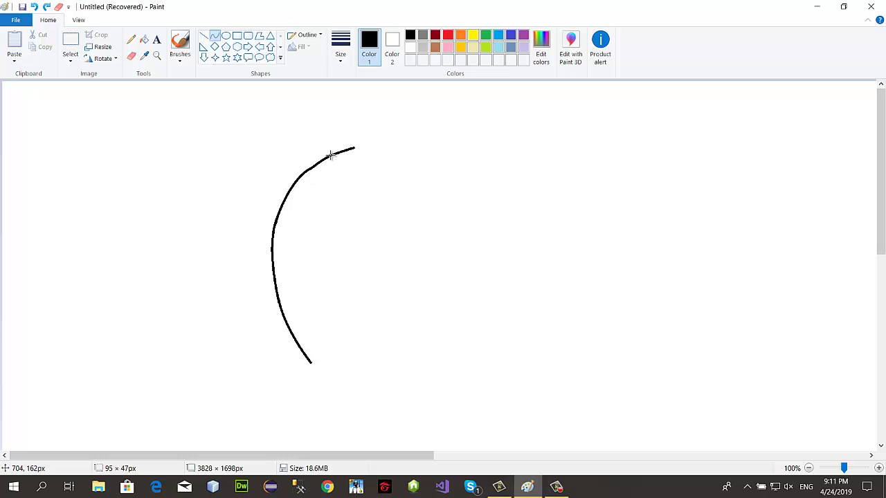
pyautogui.click(344, 151)
pyautogui.press('Down')
pyautogui.press('Down')
pyautogui.press('Down')
pyautogui.press('Left')
pyautogui.press('Left')
pyautogui.press('Left')
pyautogui.press('Left')
pyautogui.press('Left')
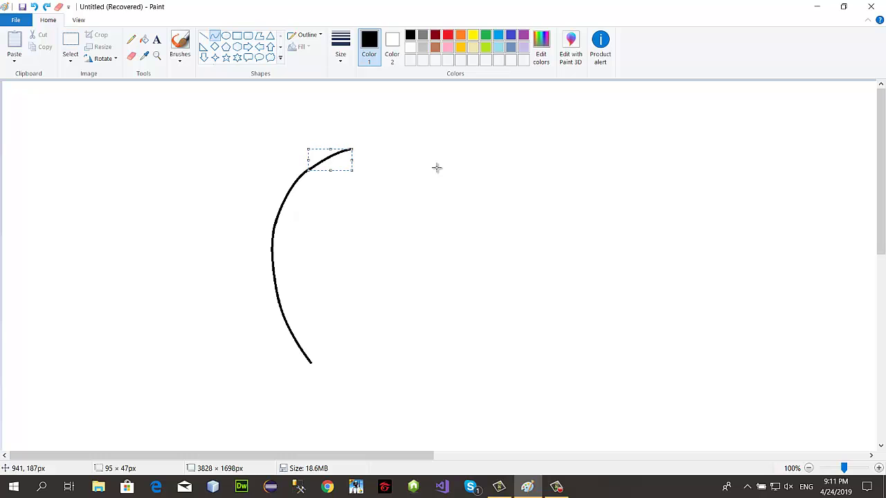
pyautogui.moveTo(437, 167); pyautogui.dragTo(440, 168)
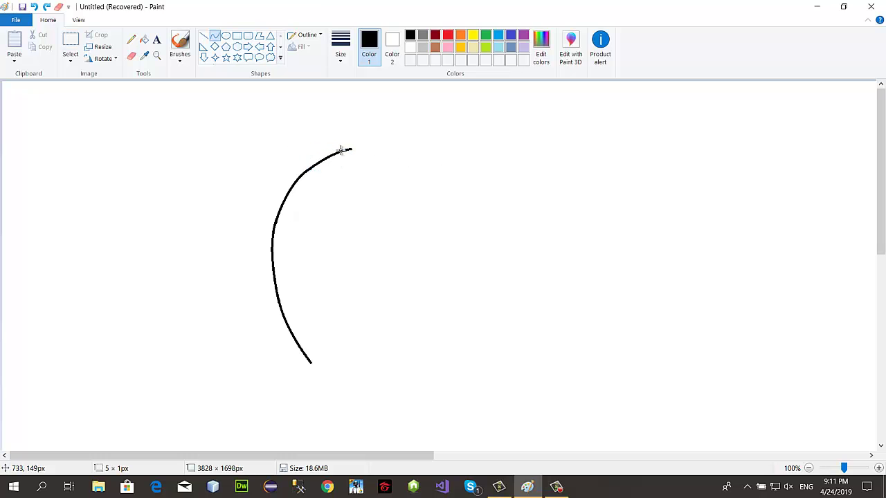
pyautogui.moveTo(335, 154); pyautogui.dragTo(367, 144)
pyautogui.click(535, 208)
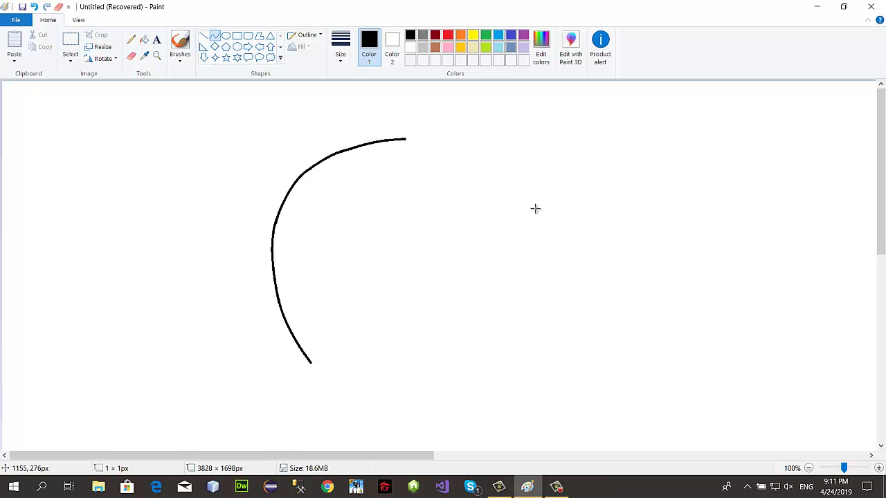
# Step: Turn on transparent selection and move the whole left outline slightly down and to the left
pyautogui.click(71, 61)
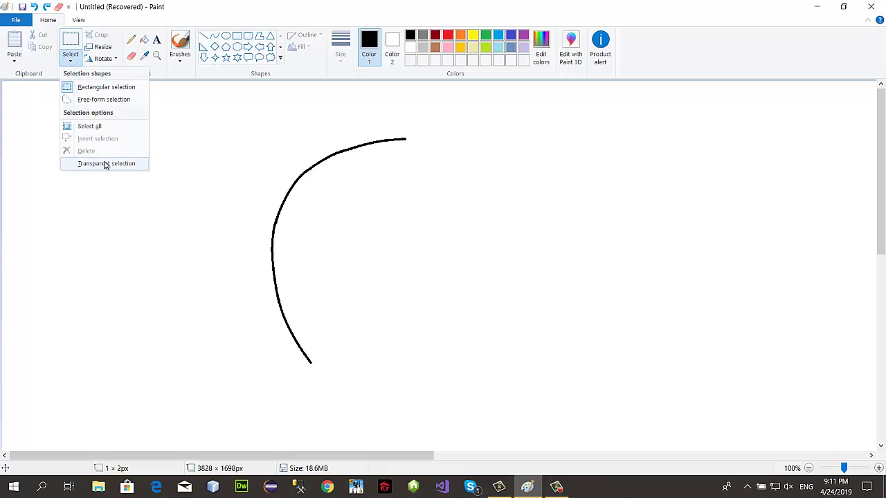
pyautogui.click(97, 162)
pyautogui.moveTo(180, 101); pyautogui.dragTo(422, 392)
pyautogui.moveTo(299, 219); pyautogui.dragTo(275, 268)
pyautogui.click(459, 277)
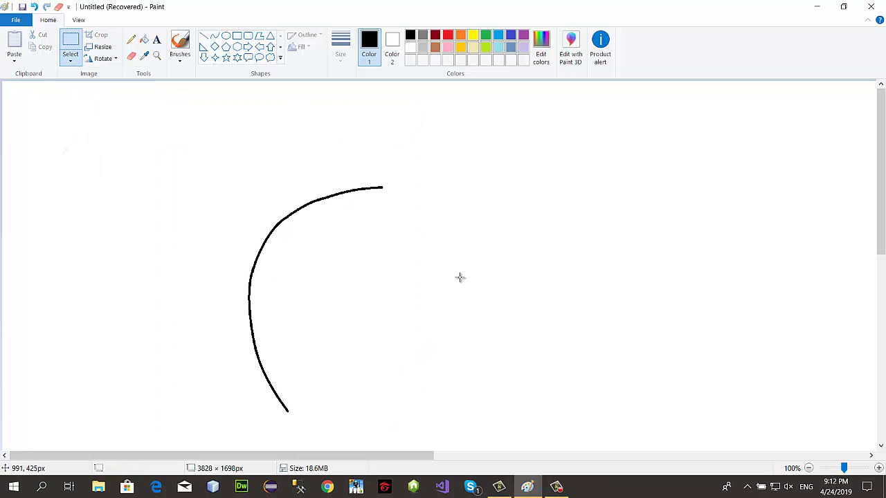
# Step: Duplicate the left outline, flip the copy horizontally and join it to the original at the top centre
pyautogui.click(71, 63)
pyautogui.click(189, 128)
pyautogui.moveTo(166, 123); pyautogui.dragTo(390, 421)
pyautogui.moveTo(369, 337); pyautogui.dragTo(545, 326)
pyautogui.click(105, 59)
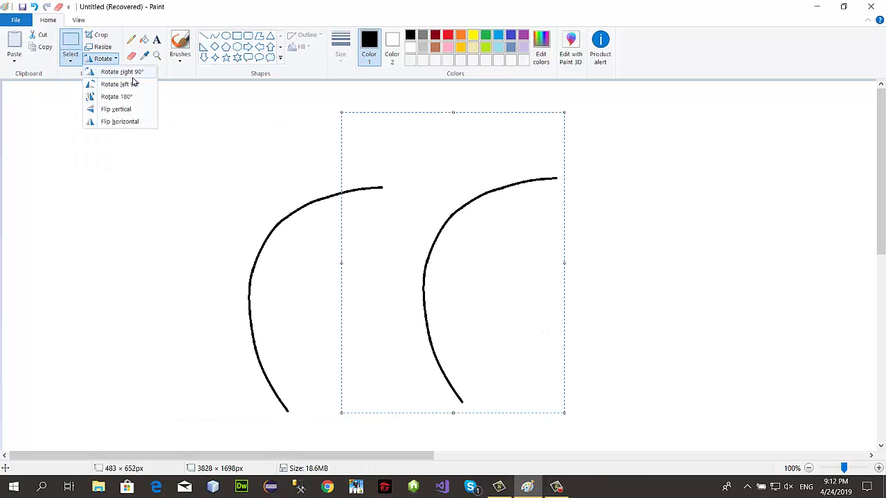
pyautogui.click(119, 121)
pyautogui.moveTo(495, 263); pyautogui.dragTo(524, 262)
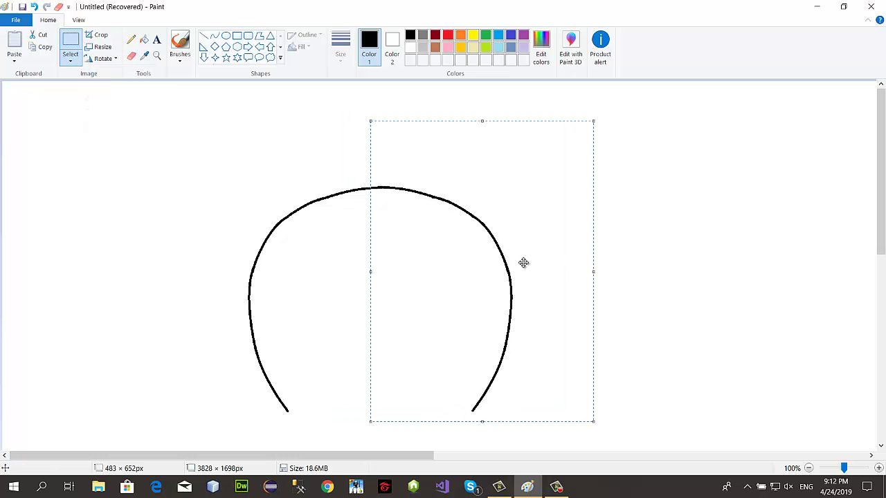
pyautogui.click(701, 277)
# Step: Close the bottom of the outline with a slightly bowed horizontal curve about 425 px wide
pyautogui.scroll(-3, 689, 270)
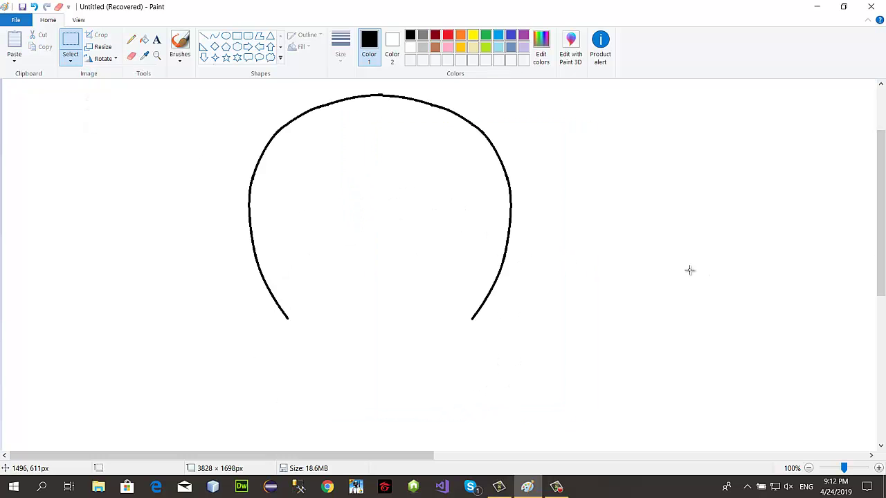
pyautogui.click(215, 36)
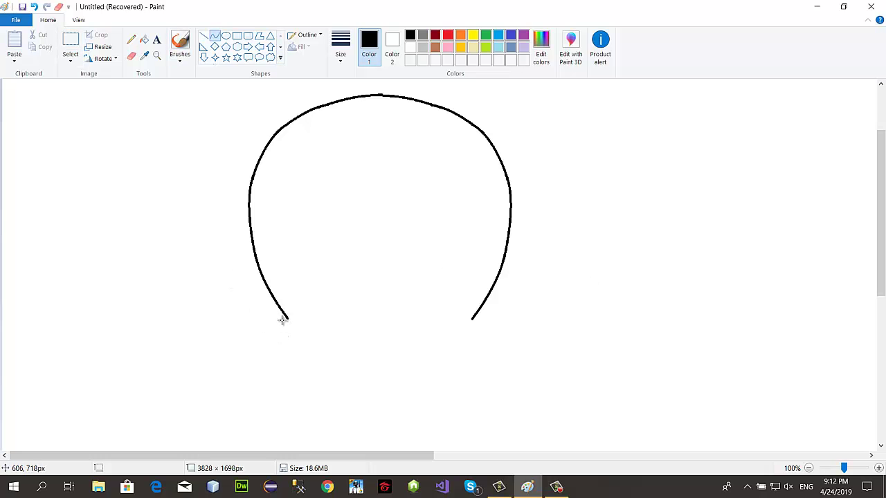
pyautogui.moveTo(283, 320); pyautogui.dragTo(474, 320)
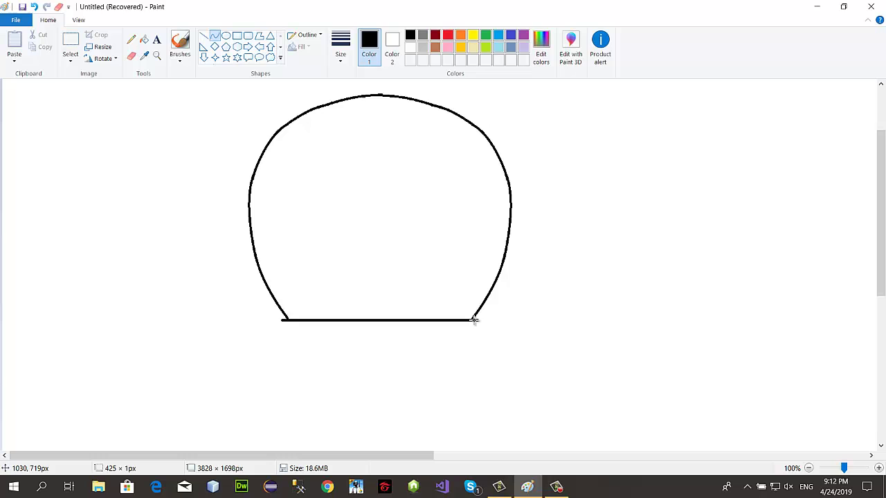
pyautogui.click(316, 316)
pyautogui.click(441, 319)
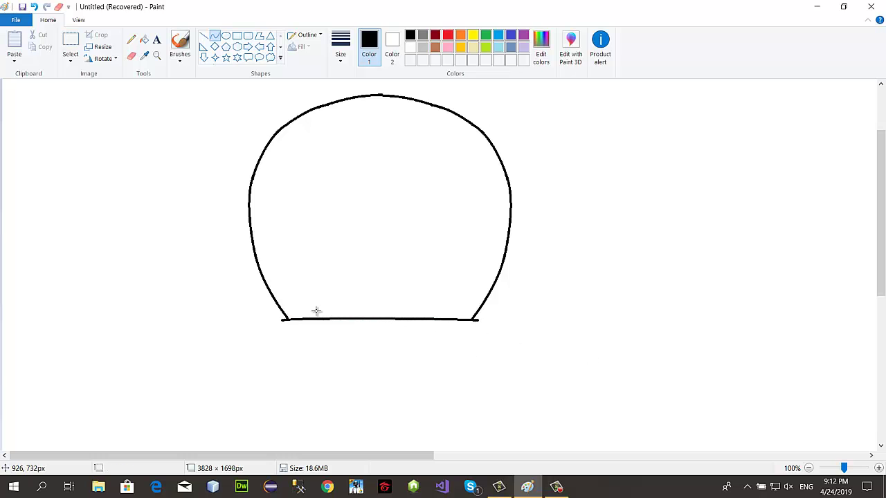
# Step: Complete a thin base band with curved left and right ends and a lower edge about 422 px wide
pyautogui.moveTo(283, 320)
pyautogui.mouseDown()
pyautogui.moveTo(475, 324)
pyautogui.moveTo(376, 346)
pyautogui.moveTo(277, 323)
pyautogui.moveTo(288, 331)
pyautogui.mouseUp()
pyautogui.moveTo(474, 319)
pyautogui.mouseDown()
pyautogui.moveTo(476, 329)
pyautogui.moveTo(483, 325)
pyautogui.mouseUp()
pyautogui.moveTo(283, 328); pyautogui.dragTo(480, 329)
pyautogui.moveTo(297, 329); pyautogui.dragTo(472, 330)
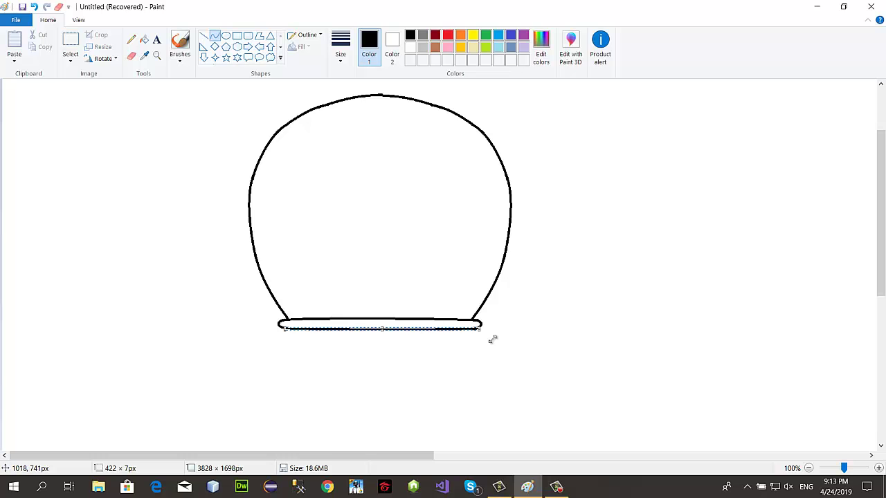
pyautogui.click(555, 398)
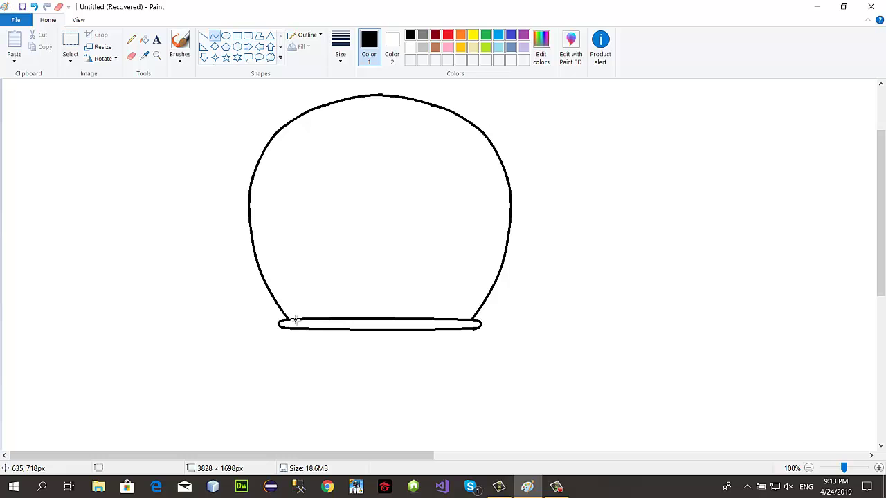
# Step: Draw the left half of an inner outline with two curved segments from the base band to near the top centre
pyautogui.moveTo(296, 318)
pyautogui.mouseDown()
pyautogui.moveTo(286, 312)
pyautogui.moveTo(267, 221)
pyautogui.mouseUp()
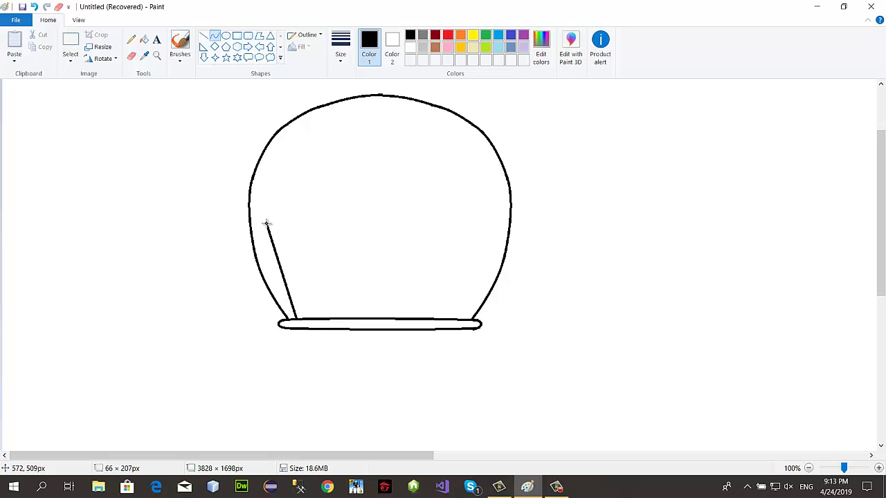
pyautogui.moveTo(283, 272)
pyautogui.mouseDown()
pyautogui.moveTo(273, 249)
pyautogui.moveTo(315, 157)
pyautogui.moveTo(370, 127)
pyautogui.mouseUp()
pyautogui.moveTo(300, 188); pyautogui.dragTo(272, 178)
pyautogui.moveTo(322, 150); pyautogui.dragTo(304, 136)
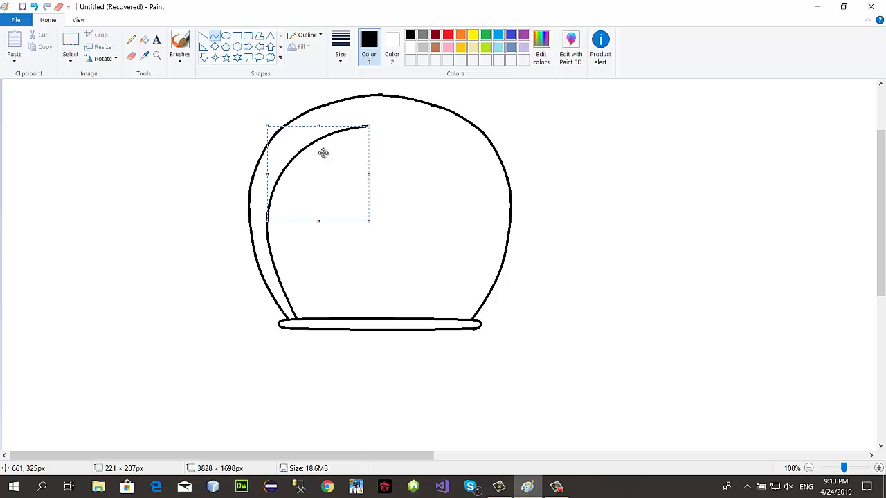
pyautogui.moveTo(425, 245); pyautogui.dragTo(428, 237)
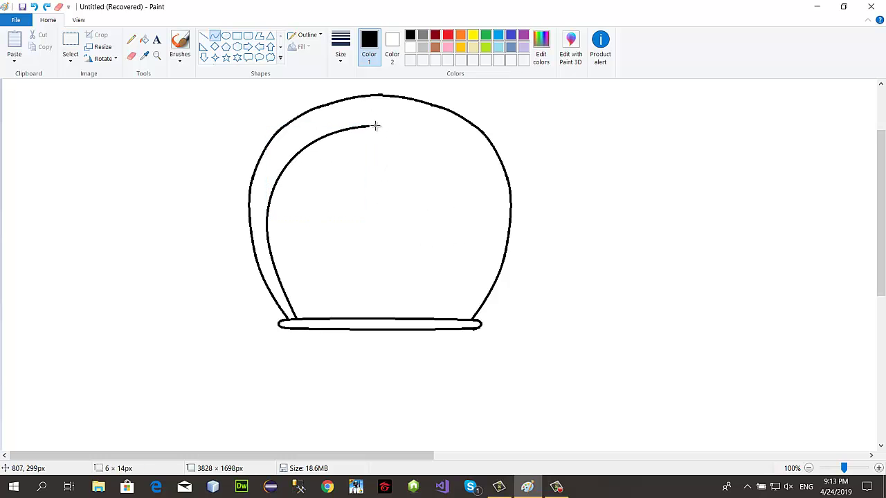
# Step: Try to draw the inner outline's upper-right arc as one curved segment
pyautogui.moveTo(368, 126); pyautogui.dragTo(491, 204)
pyautogui.moveTo(420, 148)
pyautogui.mouseDown()
pyautogui.moveTo(451, 127)
pyautogui.moveTo(464, 155)
pyautogui.moveTo(478, 151)
pyautogui.moveTo(462, 148)
pyautogui.mouseUp()
pyautogui.hotkey('ctrl', 'z')
# Step: Extend the inner outline past the top centre with curved segments, redrawing the last one and deleting its lower end
pyautogui.moveTo(370, 127)
pyautogui.mouseDown()
pyautogui.moveTo(410, 127)
pyautogui.moveTo(477, 184)
pyautogui.moveTo(483, 206)
pyautogui.mouseUp()
pyautogui.moveTo(425, 159); pyautogui.dragTo(477, 170)
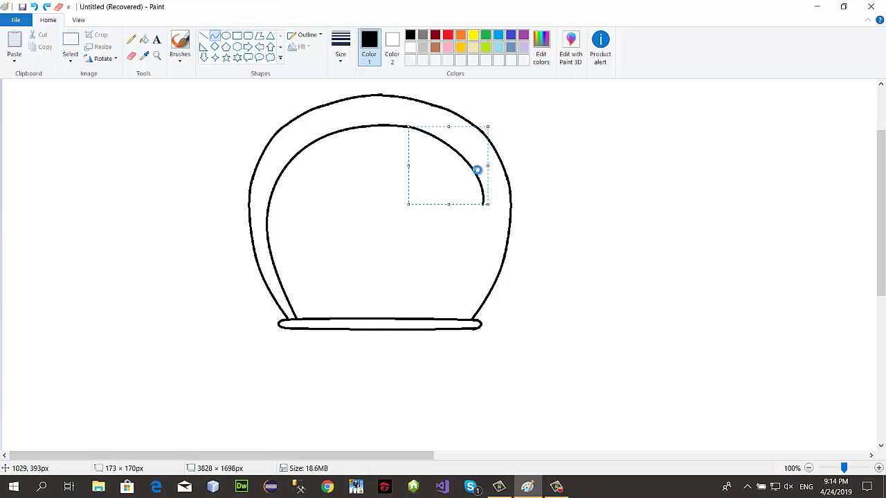
pyautogui.hotkey('ctrl', 'z')
pyautogui.moveTo(406, 126)
pyautogui.mouseDown()
pyautogui.moveTo(484, 151)
pyautogui.moveTo(497, 193)
pyautogui.mouseUp()
pyautogui.moveTo(439, 145)
pyautogui.mouseDown()
pyautogui.moveTo(451, 137)
pyautogui.moveTo(479, 155)
pyautogui.moveTo(501, 198)
pyautogui.moveTo(470, 173)
pyautogui.moveTo(496, 191)
pyautogui.moveTo(487, 198)
pyautogui.moveTo(492, 180)
pyautogui.moveTo(498, 199)
pyautogui.mouseUp()
pyautogui.click(575, 222)
pyautogui.click(71, 43)
pyautogui.click(469, 199)
pyautogui.press('Delete')
pyautogui.press('Delete')
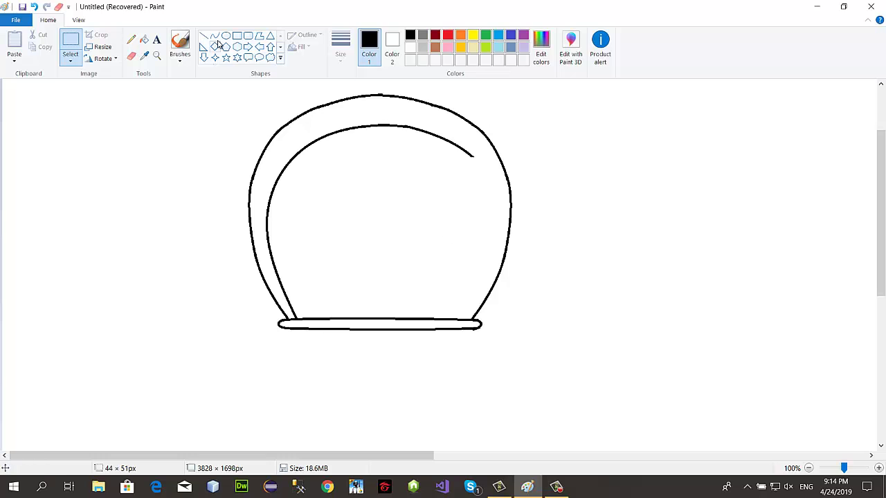
# Step: Try to continue the inner outline down the right side with a curved segment about 72 × 249 px
pyautogui.click(214, 35)
pyautogui.moveTo(473, 158); pyautogui.dragTo(468, 267)
pyautogui.moveTo(470, 201); pyautogui.dragTo(490, 236)
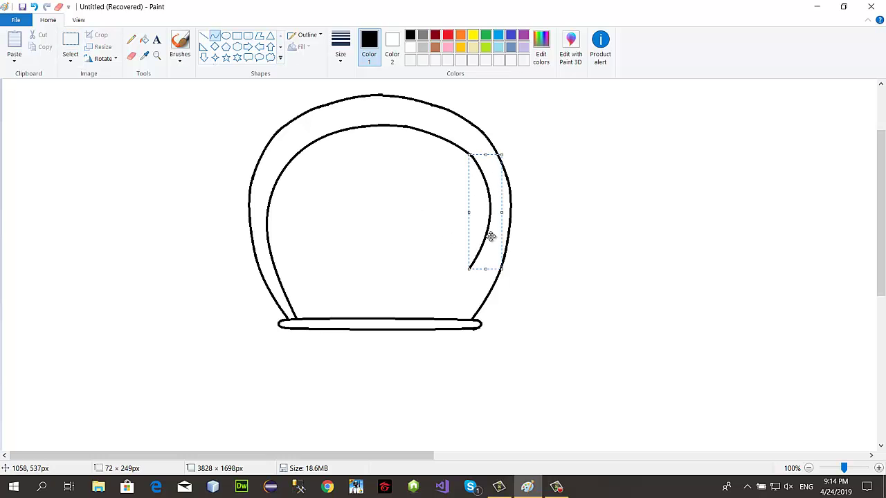
pyautogui.moveTo(621, 252); pyautogui.dragTo(621, 255)
pyautogui.hotkey('ctrl', 'z')
pyautogui.hotkey('ctrl', 'z')
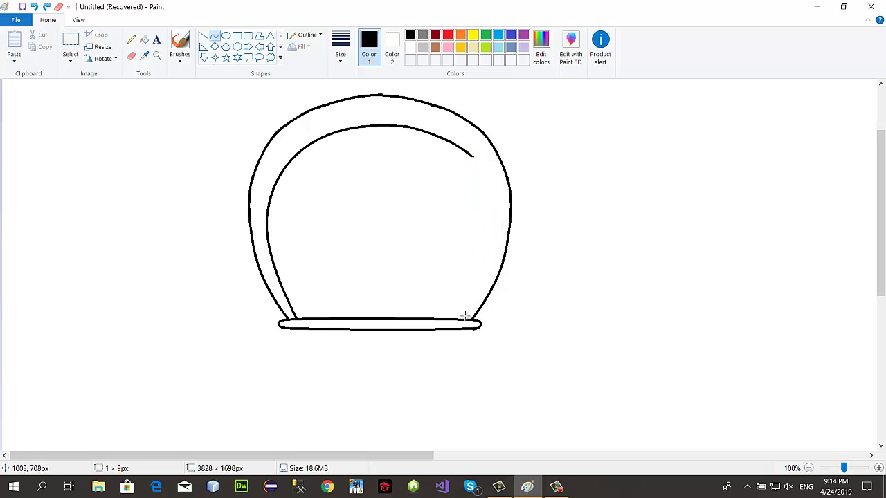
# Step: Draw the inner outline's lower-right side as a curved segment rising from the base band
pyautogui.moveTo(463, 319); pyautogui.dragTo(494, 212)
pyautogui.moveTo(478, 276)
pyautogui.mouseDown()
pyautogui.moveTo(489, 275)
pyautogui.moveTo(496, 239)
pyautogui.mouseUp()
pyautogui.click(566, 178)
# Step: Try to bridge the gap in the inner outline's right side with a curve about 55 × 129 px
pyautogui.moveTo(472, 157); pyautogui.dragTo(494, 214)
pyautogui.moveTo(481, 174)
pyautogui.mouseDown()
pyautogui.moveTo(483, 165)
pyautogui.moveTo(494, 185)
pyautogui.mouseUp()
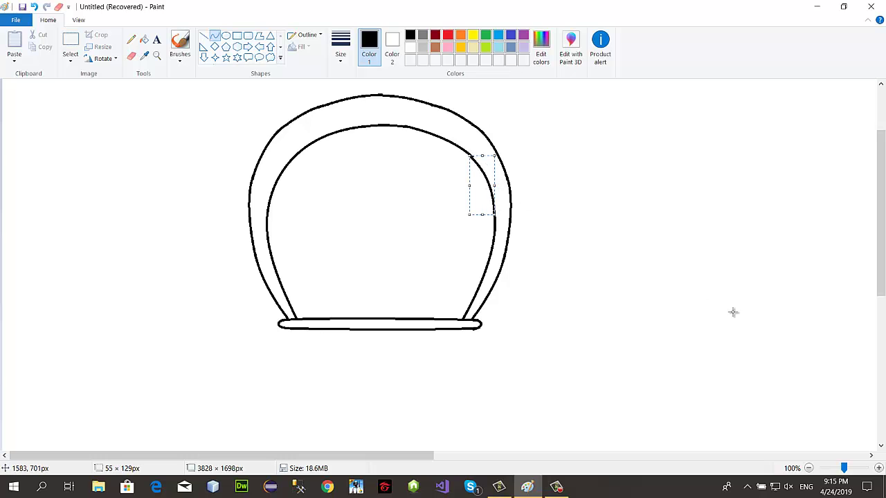
pyautogui.press('Delete')
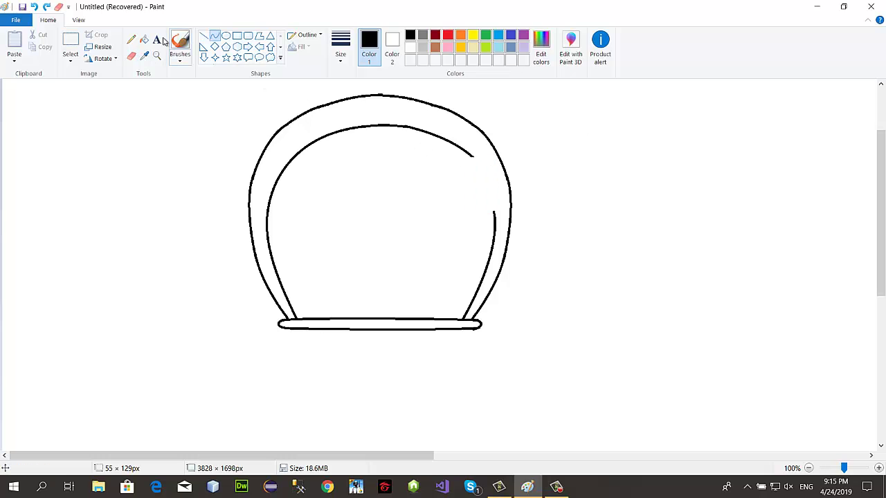
# Step: Trim the inner outline's ends at the right-hand gap and join them with a curve about 77 × 152 px
pyautogui.click(71, 43)
pyautogui.moveTo(463, 152); pyautogui.dragTo(495, 218)
pyautogui.press('Delete')
pyautogui.click(215, 36)
pyautogui.moveTo(476, 173); pyautogui.dragTo(479, 158)
pyautogui.moveTo(486, 188); pyautogui.dragTo(492, 186)
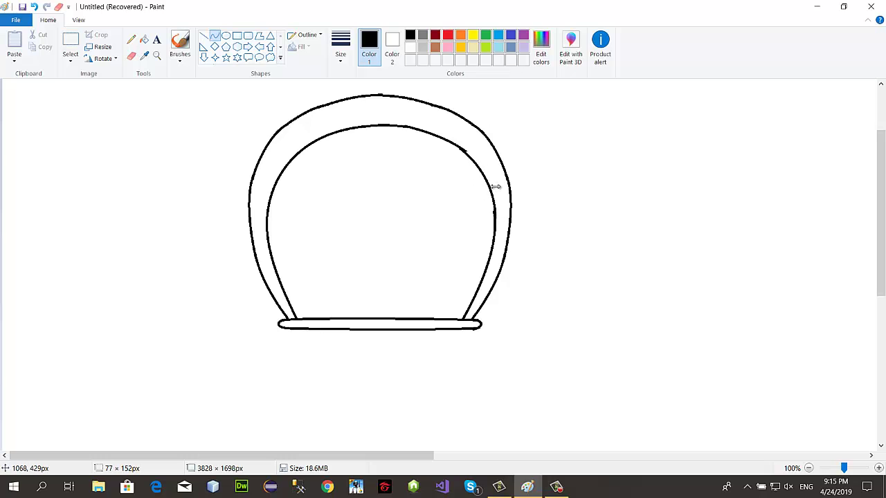
pyautogui.click(693, 276)
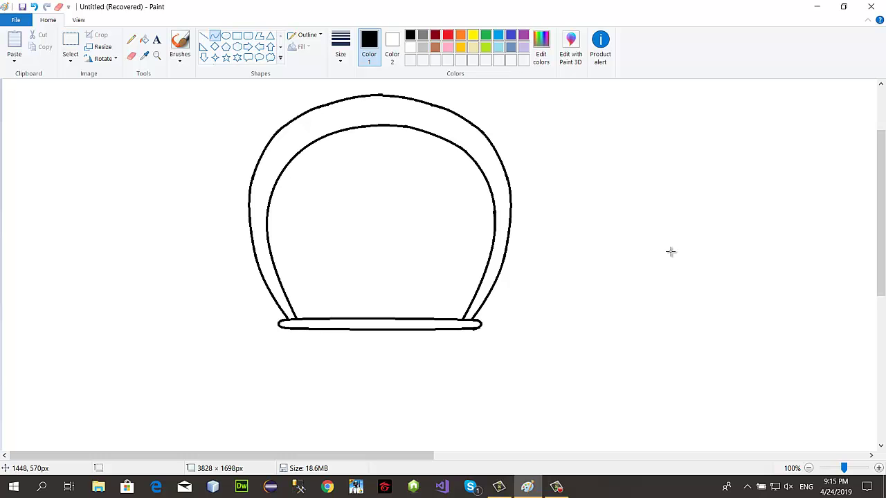
# Step: Try to place an oval about 82 × 106 px and a duplicate beside it inside the inner outline
pyautogui.click(225, 36)
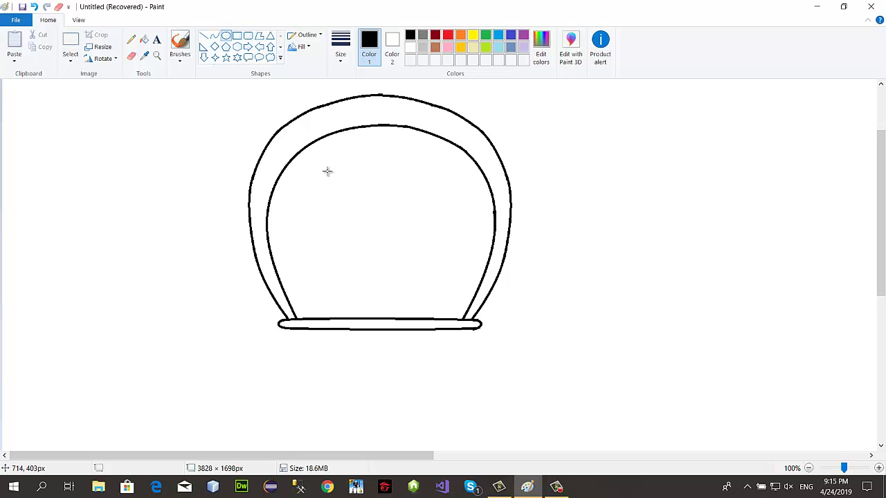
pyautogui.moveTo(326, 172); pyautogui.dragTo(367, 219)
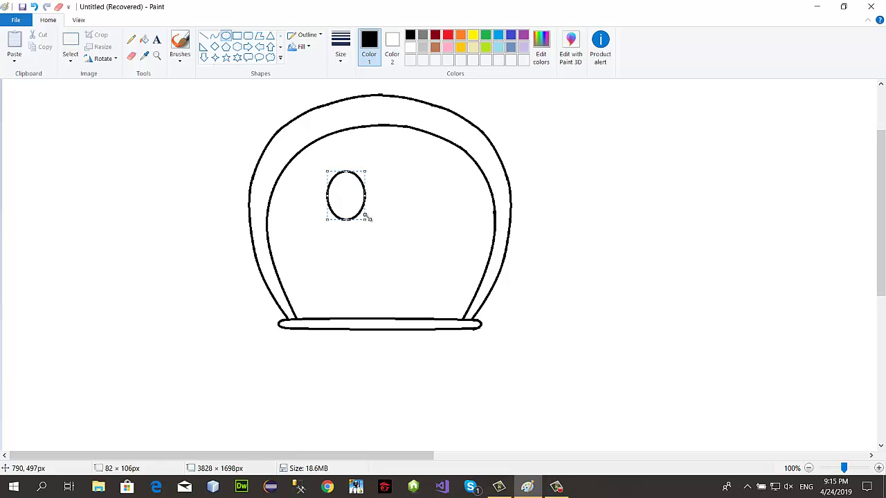
pyautogui.moveTo(346, 193); pyautogui.dragTo(343, 237)
pyautogui.click(415, 205)
pyautogui.click(70, 41)
pyautogui.keyDown('ctrl'); pyautogui.moveTo(328, 204); pyautogui.dragTo(452, 213); pyautogui.keyUp('ctrl')
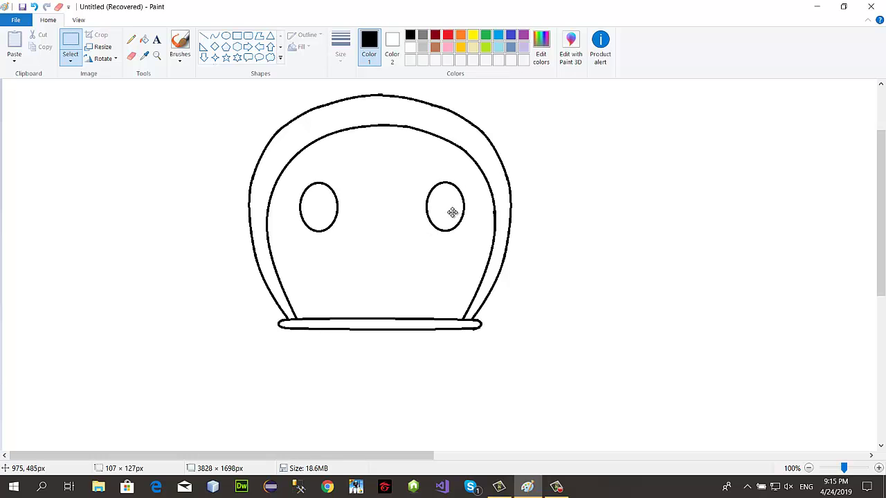
pyautogui.click(366, 264)
pyautogui.hotkey('ctrl', 'z')
pyautogui.hotkey('ctrl', 'z')
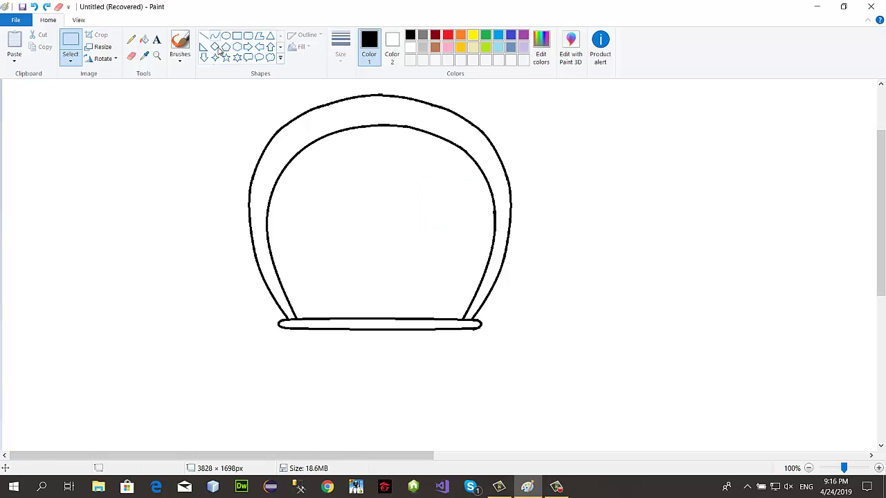
# Step: Draw an oval eye in the left half of the face and place a copy of it in the right half
pyautogui.click(226, 36)
pyautogui.moveTo(294, 189)
pyautogui.mouseDown()
pyautogui.moveTo(334, 238)
pyautogui.moveTo(314, 208)
pyautogui.moveTo(324, 211)
pyautogui.mouseUp()
pyautogui.click(373, 215)
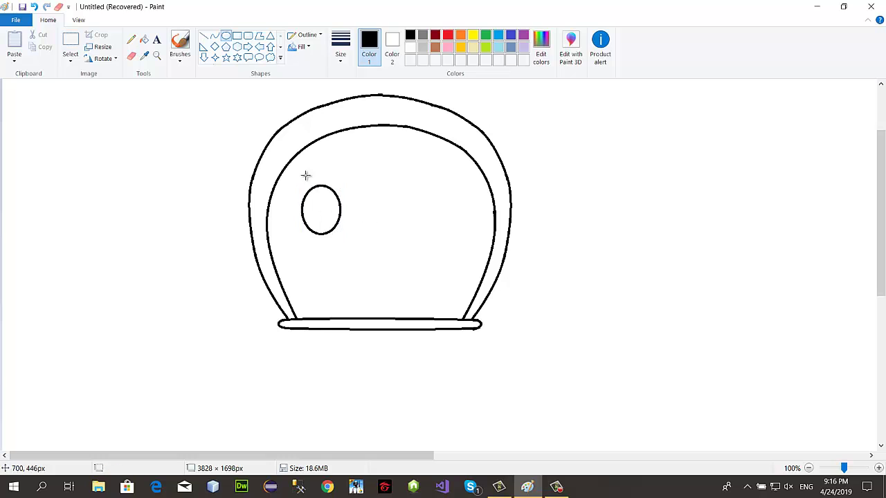
pyautogui.click(71, 41)
pyautogui.moveTo(292, 181); pyautogui.dragTo(352, 240)
pyautogui.keyDown('ctrl'); pyautogui.moveTo(326, 214); pyautogui.dragTo(451, 211); pyautogui.keyUp('ctrl')
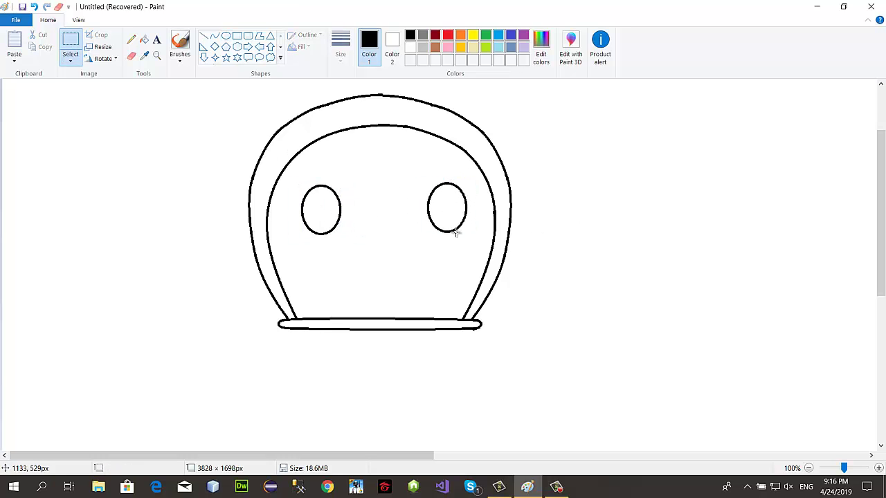
# Step: Draw an arched eyebrow above each eye, the left about 65 px wide and the right about 60 px wide
pyautogui.click(214, 36)
pyautogui.moveTo(305, 156); pyautogui.dragTo(335, 155)
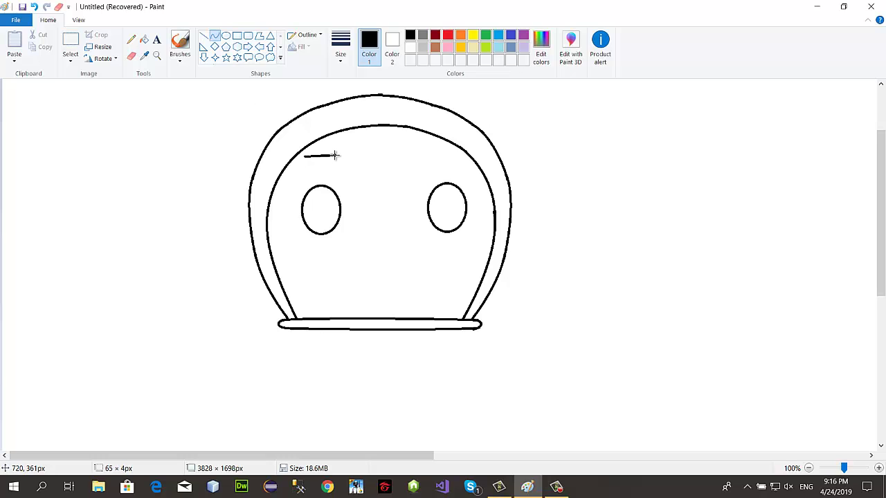
pyautogui.moveTo(315, 155); pyautogui.dragTo(324, 146)
pyautogui.moveTo(426, 157); pyautogui.dragTo(445, 152)
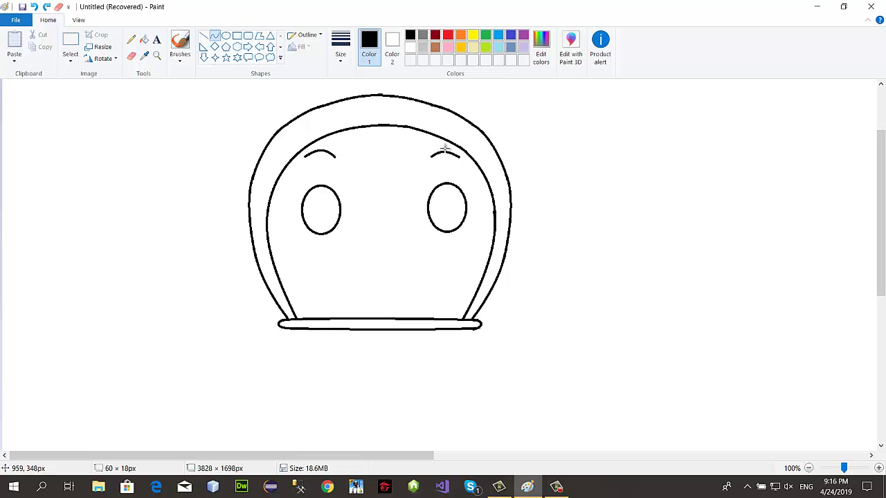
pyautogui.click(444, 148)
# Step: Draw three short straight lashes fanning out from the top of the left eye
pyautogui.click(203, 35)
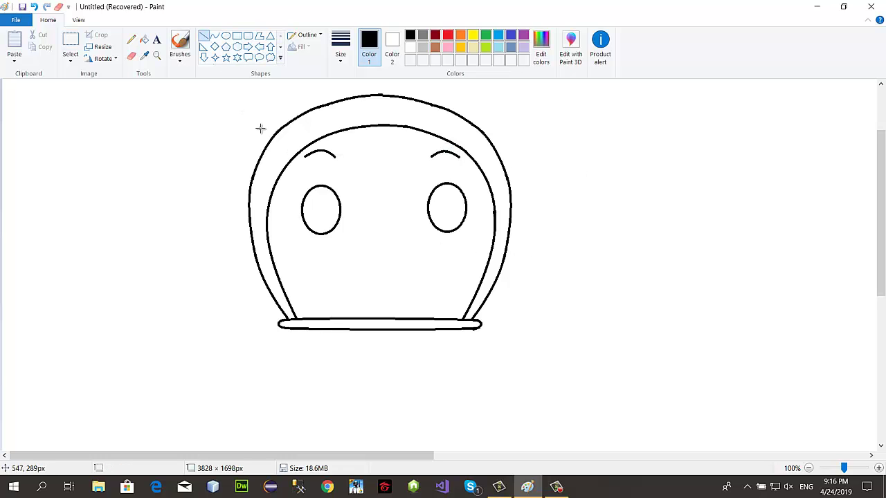
pyautogui.moveTo(305, 179); pyautogui.dragTo(310, 188)
pyautogui.scroll(3, 323, 175)
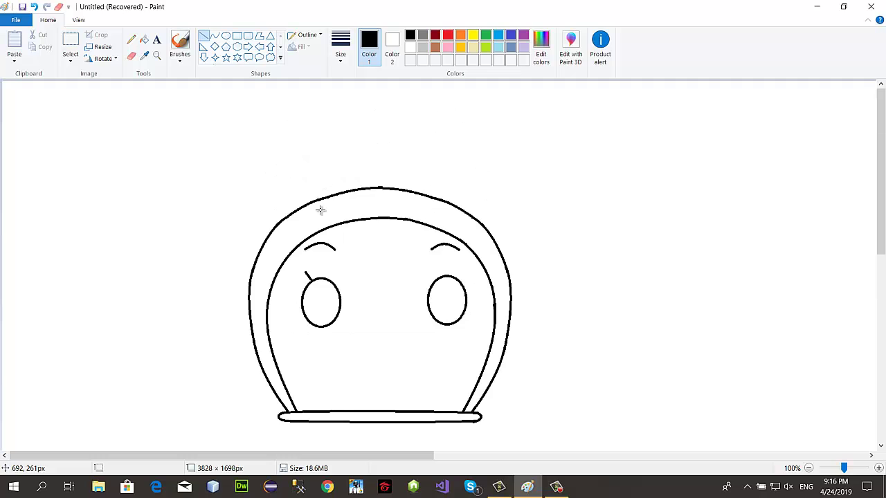
pyautogui.moveTo(321, 277)
pyautogui.mouseDown()
pyautogui.moveTo(320, 268)
pyautogui.moveTo(334, 279)
pyautogui.mouseUp()
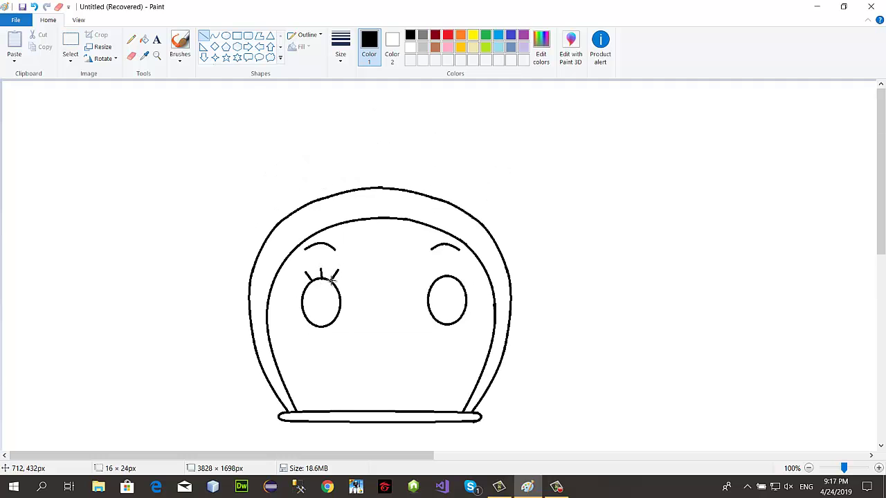
# Step: Draw three matching short lashes above the right eye, undoing misplaced strokes
pyautogui.moveTo(445, 267)
pyautogui.mouseDown()
pyautogui.moveTo(445, 282)
pyautogui.moveTo(468, 270)
pyautogui.moveTo(436, 278)
pyautogui.moveTo(462, 268)
pyautogui.mouseUp()
pyautogui.hotkey('ctrl', 'z')
pyautogui.hotkey('ctrl', 'z')
pyautogui.hotkey('ctrl', 'z')
pyautogui.hotkey('ctrl', 'z')
pyautogui.hotkey('ctrl', 'z')
pyautogui.hotkey('ctrl', 'z')
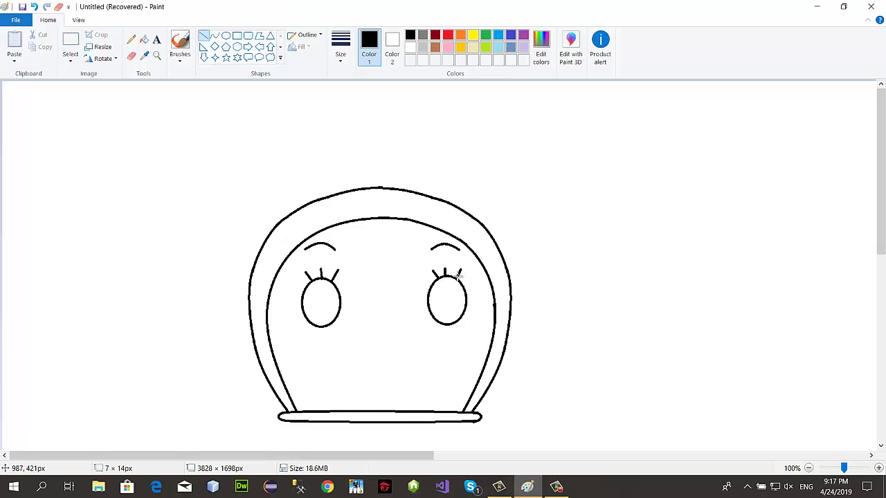
# Step: Redraw the slanted lashes above both eyes with slightly shorter lines
pyautogui.scroll(-2, 422, 346)
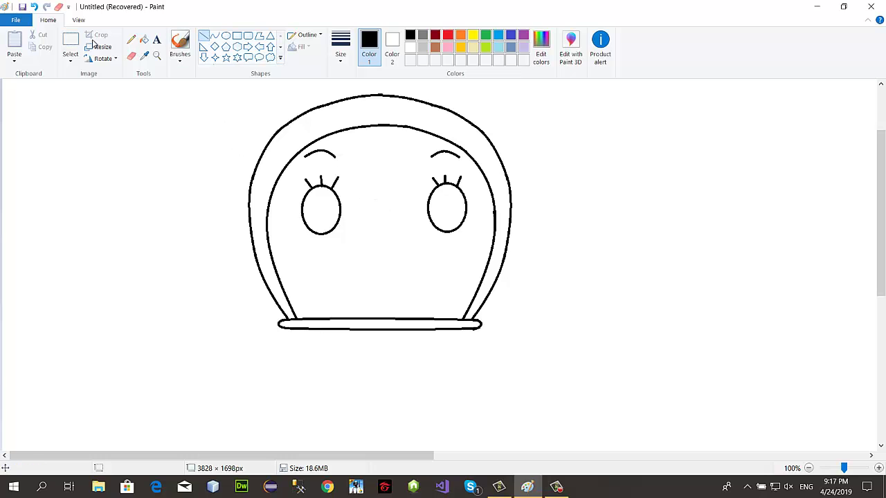
pyautogui.click(71, 42)
pyautogui.moveTo(299, 173); pyautogui.dragTo(342, 175)
pyautogui.press('Delete')
pyautogui.hotkey('ctrl', 'z')
pyautogui.hotkey('ctrl', 'z')
pyautogui.click(204, 35)
pyautogui.moveTo(459, 179); pyautogui.dragTo(455, 186)
pyautogui.click(131, 56)
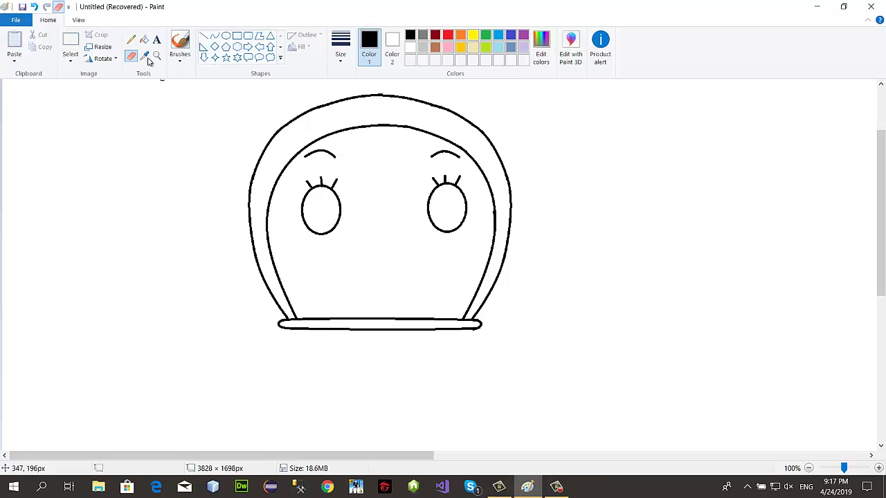
# Step: Draw the nose as a shallow arch between the eyes with a small oval about 31 × 15 px beneath it
pyautogui.click(214, 35)
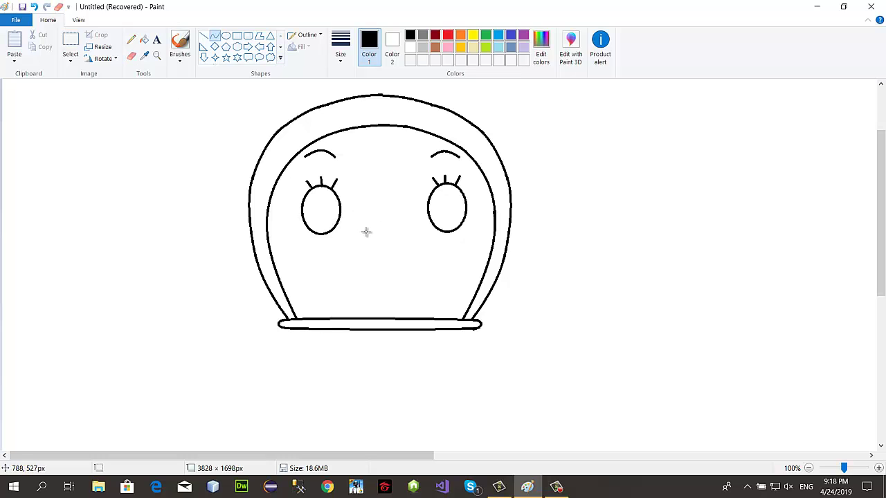
pyautogui.moveTo(367, 231); pyautogui.dragTo(393, 238)
pyautogui.click(225, 35)
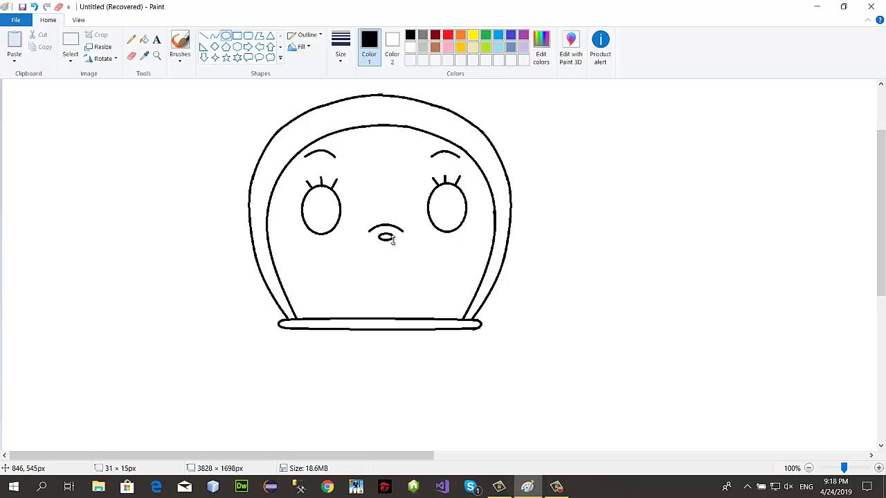
pyautogui.click(409, 257)
# Step: Draw a smiling mouth below the nose as a shallow V-shaped curve with a softened lowest point
pyautogui.click(215, 35)
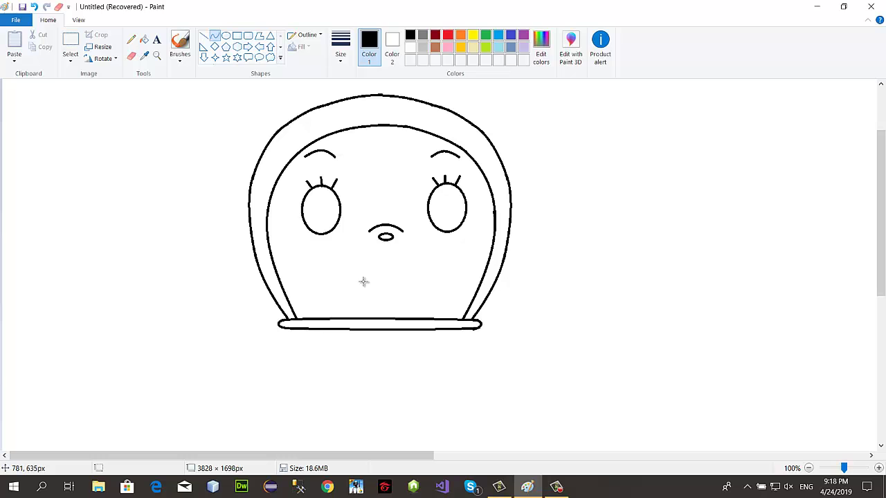
pyautogui.moveTo(365, 280); pyautogui.dragTo(386, 281)
pyautogui.click(396, 290)
pyautogui.click(424, 273)
pyautogui.hotkey('ctrl', 'z')
pyautogui.moveTo(385, 282); pyautogui.dragTo(384, 287)
pyautogui.click(430, 285)
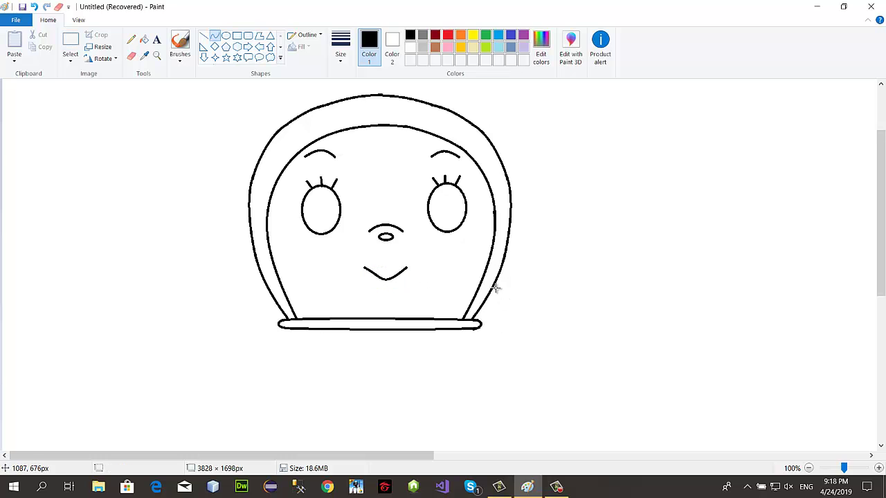
# Step: Draw a rounded left ear on top of the head with a curve about 186 × 230 px
pyautogui.scroll(3, 429, 173)
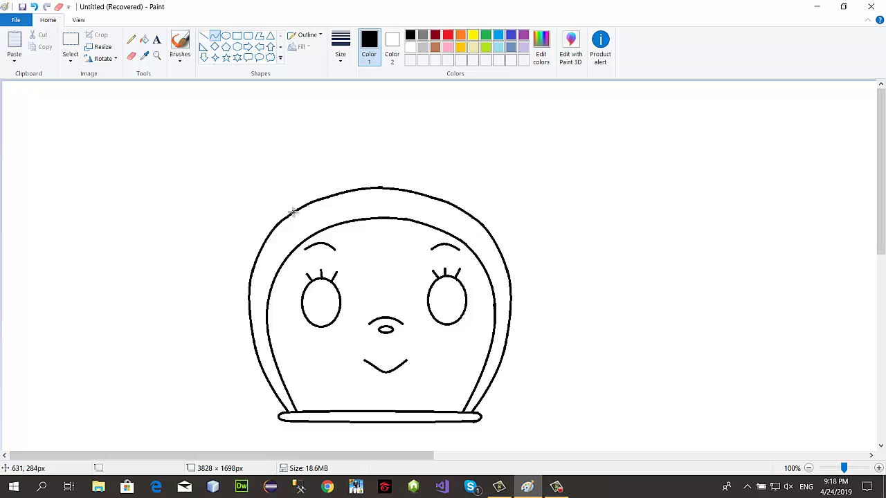
pyautogui.moveTo(287, 213); pyautogui.dragTo(362, 187)
pyautogui.moveTo(315, 205); pyautogui.dragTo(329, 109)
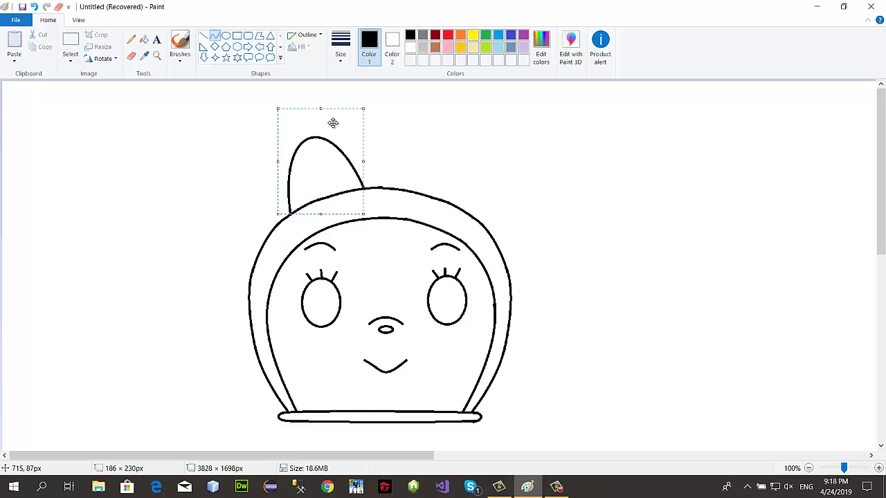
pyautogui.click(395, 164)
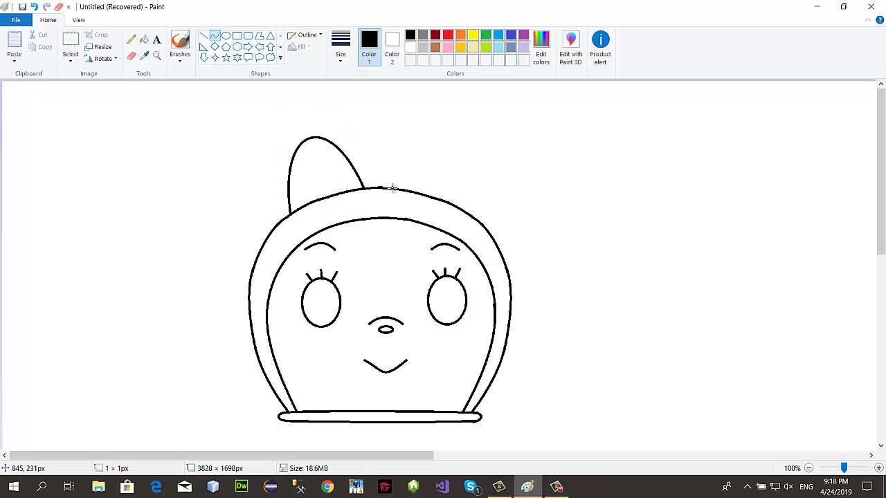
# Step: Try to draw a curved right ear on top of the head and undo it
pyautogui.moveTo(392, 188); pyautogui.dragTo(456, 205)
pyautogui.moveTo(424, 198)
pyautogui.mouseDown()
pyautogui.moveTo(409, 176)
pyautogui.moveTo(417, 115)
pyautogui.moveTo(453, 124)
pyautogui.moveTo(482, 105)
pyautogui.mouseUp()
pyautogui.click(584, 232)
pyautogui.hotkey('ctrl', 'z')
# Step: Draw a rounded right ear on top of the head that mirrors the left ear
pyautogui.moveTo(393, 189); pyautogui.dragTo(420, 112)
pyautogui.moveTo(441, 159); pyautogui.dragTo(469, 119)
pyautogui.click(35, 7)
pyautogui.moveTo(400, 190)
pyautogui.mouseDown()
pyautogui.moveTo(469, 212)
pyautogui.moveTo(418, 201)
pyautogui.moveTo(428, 113)
pyautogui.moveTo(449, 154)
pyautogui.moveTo(477, 119)
pyautogui.mouseUp()
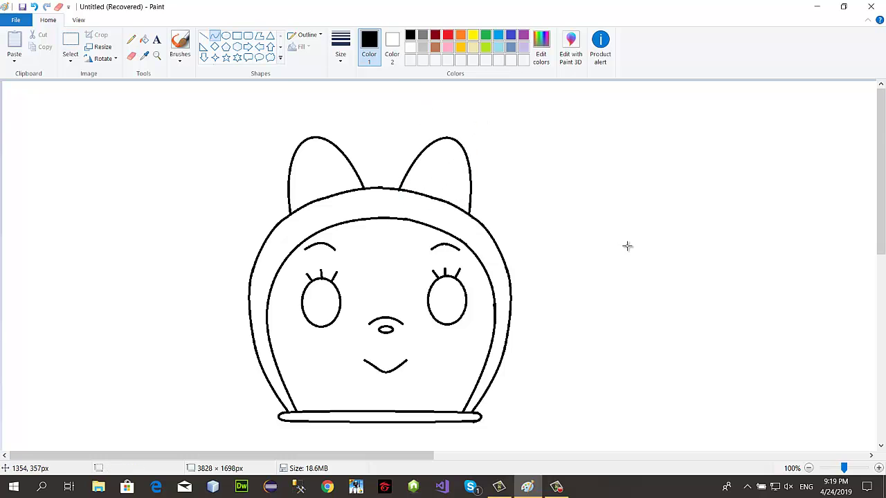
# Step: Draw an iris oval about 53 × 64 px centered inside the left eye
pyautogui.scroll(-3, 627, 245)
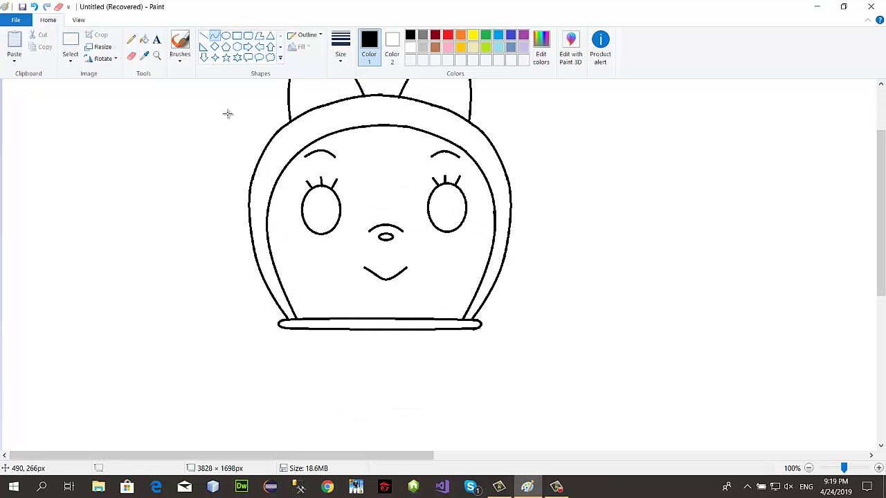
pyautogui.moveTo(303, 216); pyautogui.dragTo(311, 215)
pyautogui.click(203, 35)
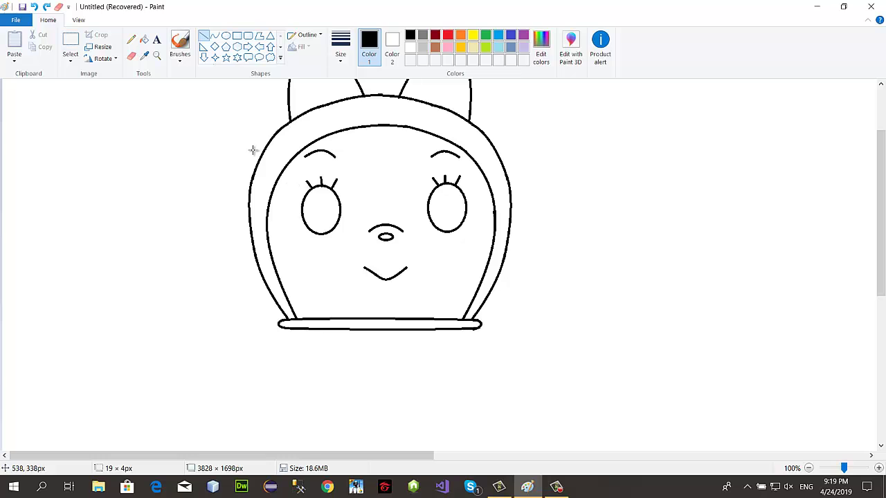
pyautogui.click(226, 35)
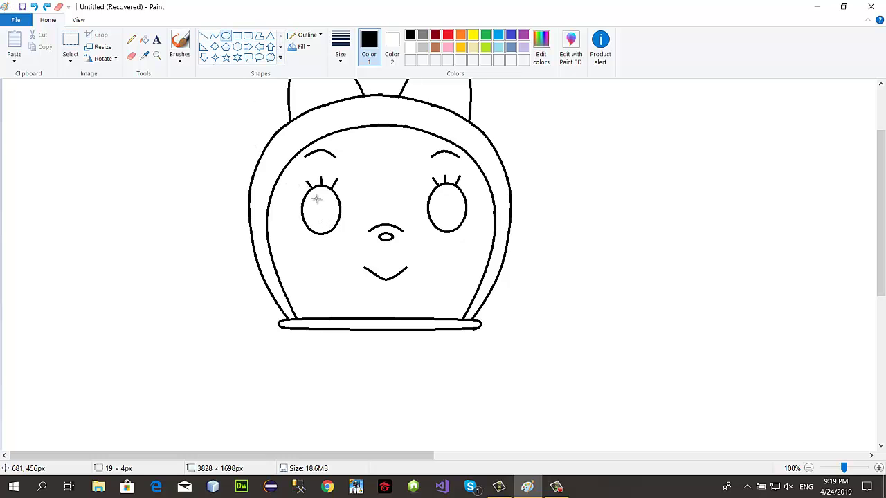
pyautogui.moveTo(315, 199)
pyautogui.mouseDown()
pyautogui.moveTo(335, 225)
pyautogui.moveTo(309, 196)
pyautogui.mouseUp()
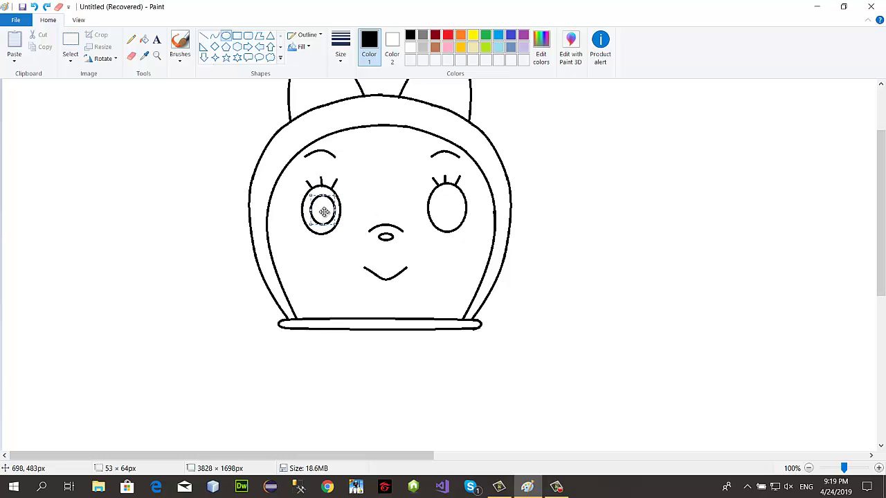
pyautogui.click(351, 193)
# Step: Try to transfer the left eye's iris oval toward the right eye using a selection
pyautogui.click(70, 41)
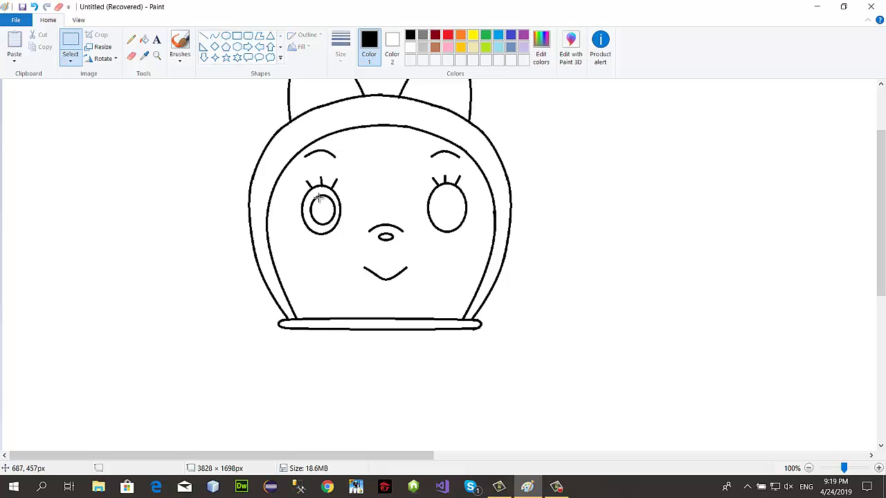
pyautogui.moveTo(309, 193); pyautogui.dragTo(342, 234)
pyautogui.moveTo(338, 194); pyautogui.dragTo(361, 207)
pyautogui.hotkey('ctrl', 'z')
pyautogui.hotkey('ctrl', 'z')
# Step: Draw a matching iris oval inside the right eye
pyautogui.click(226, 35)
pyautogui.moveTo(436, 197)
pyautogui.mouseDown()
pyautogui.moveTo(461, 227)
pyautogui.moveTo(462, 192)
pyautogui.moveTo(450, 209)
pyautogui.moveTo(458, 208)
pyautogui.moveTo(446, 207)
pyautogui.moveTo(449, 223)
pyautogui.mouseUp()
pyautogui.click(510, 247)
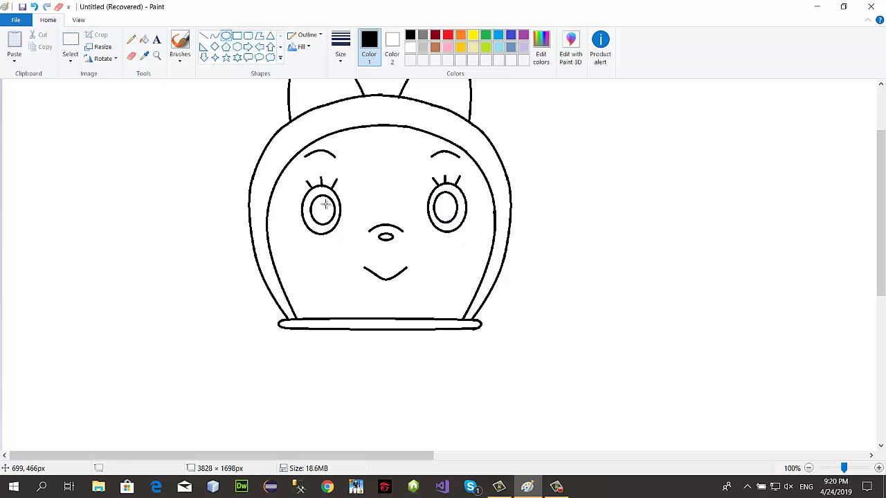
# Step: Try to place a pupil oval about 11 × 25 px inside the left iris
pyautogui.moveTo(321, 201); pyautogui.dragTo(328, 218)
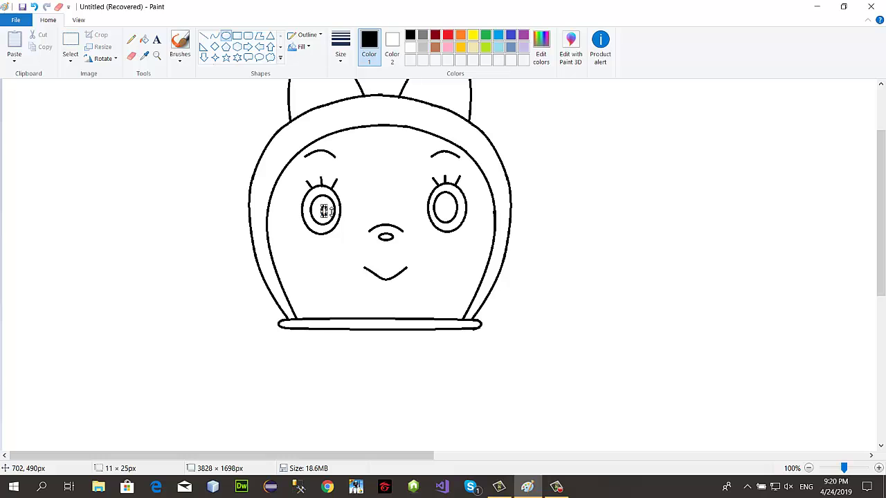
pyautogui.click(515, 170)
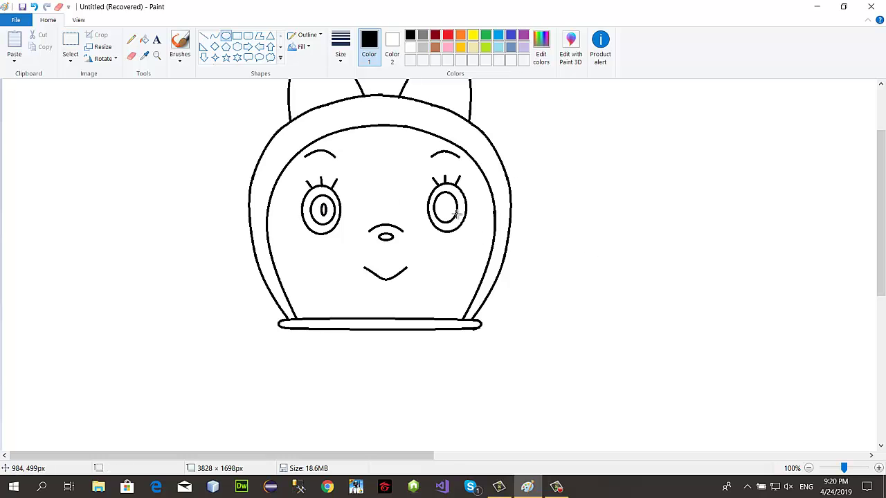
pyautogui.hotkey('ctrl', 'z')
# Step: Try to form the left pupil from small curves inside the iris
pyautogui.click(214, 36)
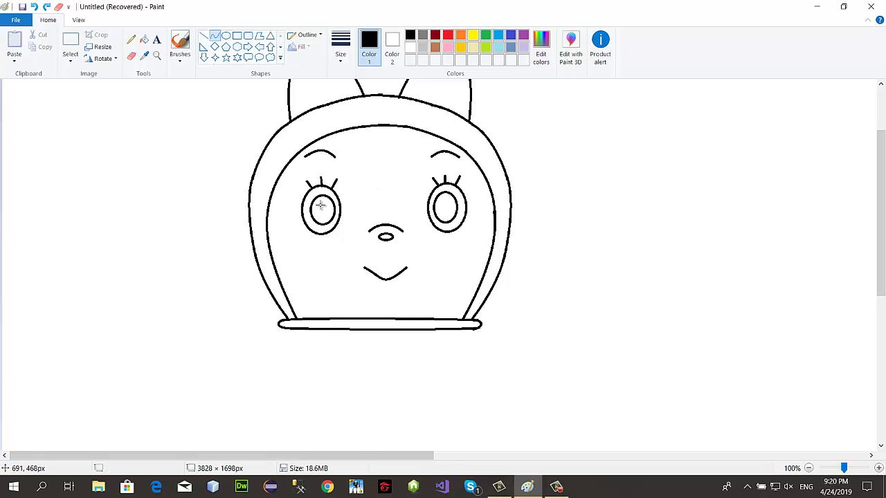
pyautogui.moveTo(309, 206); pyautogui.dragTo(328, 208)
pyautogui.click(324, 198)
pyautogui.click(341, 204)
pyautogui.hotkey('ctrl', 'z')
pyautogui.hotkey('ctrl', 'z')
pyautogui.click(326, 217)
pyautogui.click(499, 248)
pyautogui.hotkey('ctrl', 'z')
pyautogui.hotkey('ctrl', 'z')
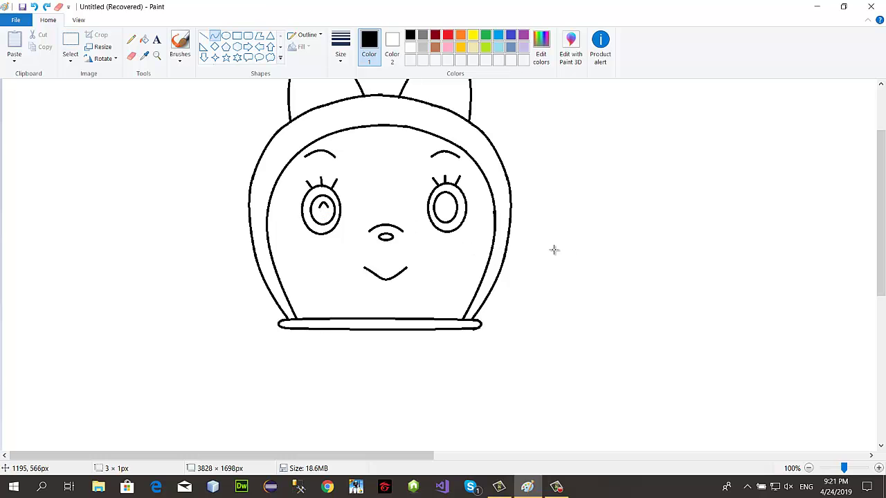
pyautogui.hotkey('ctrl', 'z')
# Step: Draw the left pupil as a small closed loop of an upper and a lower curve, removing stray marks
pyautogui.scroll(1, 562, 259)
pyautogui.moveTo(636, 339)
pyautogui.mouseDown()
pyautogui.moveTo(654, 338)
pyautogui.moveTo(649, 322)
pyautogui.moveTo(644, 340)
pyautogui.moveTo(654, 354)
pyautogui.mouseUp()
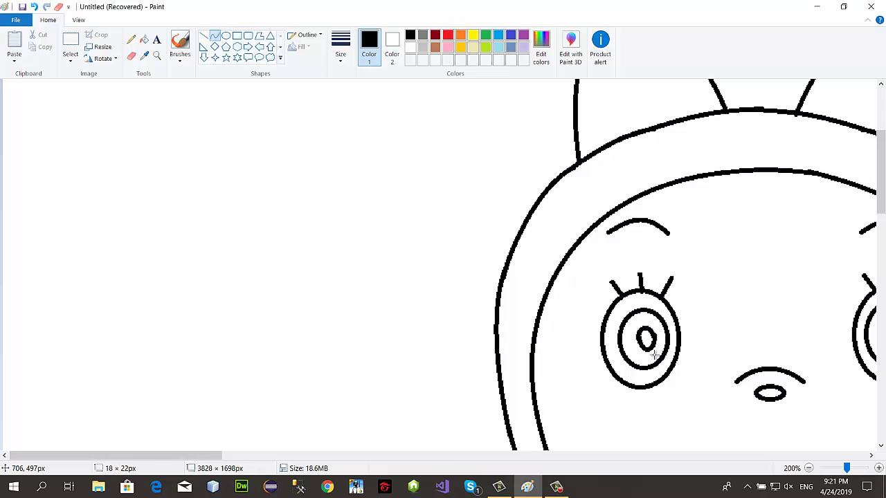
pyautogui.click(714, 323)
pyautogui.scroll(-1, 663, 318)
pyautogui.moveTo(209, 456); pyautogui.dragTo(288, 456)
pyautogui.hotkey('ctrl', 'z')
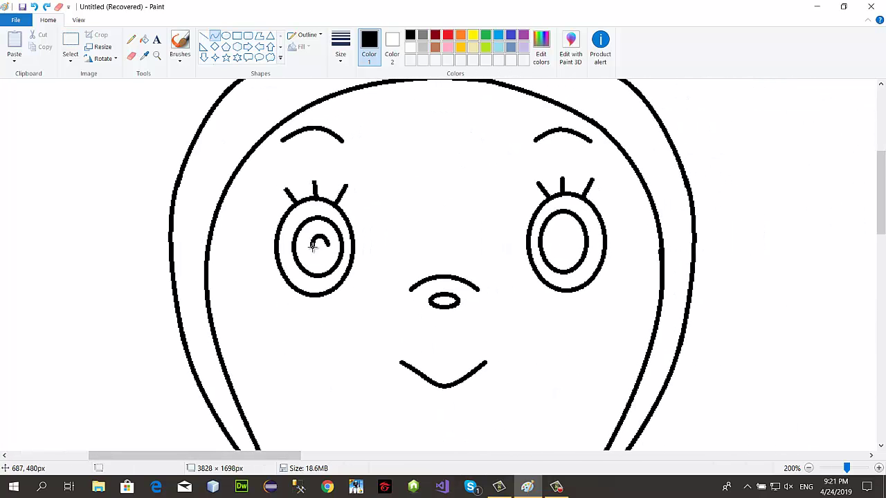
pyautogui.moveTo(313, 247); pyautogui.dragTo(336, 251)
pyautogui.click(398, 268)
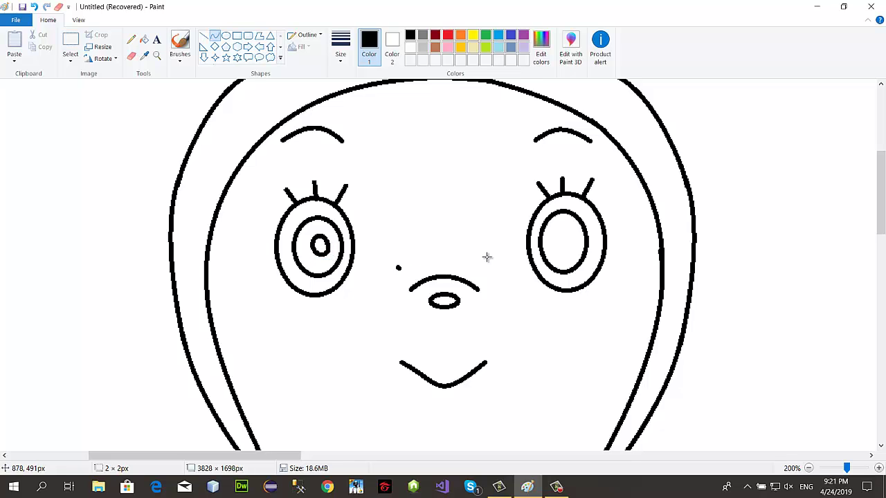
pyautogui.hotkey('ctrl', 'z')
# Step: Draw a small closed pupil from curves inside the right iris, undoing misplaced strokes
pyautogui.moveTo(552, 238)
pyautogui.mouseDown()
pyautogui.moveTo(568, 237)
pyautogui.moveTo(561, 226)
pyautogui.moveTo(568, 236)
pyautogui.mouseUp()
pyautogui.click(561, 227)
pyautogui.hotkey('ctrl', 'z')
pyautogui.moveTo(558, 232)
pyautogui.mouseDown()
pyautogui.moveTo(562, 225)
pyautogui.moveTo(559, 236)
pyautogui.moveTo(568, 236)
pyautogui.moveTo(557, 245)
pyautogui.moveTo(564, 237)
pyautogui.moveTo(566, 253)
pyautogui.mouseUp()
pyautogui.click(562, 225)
pyautogui.click(574, 249)
pyautogui.hotkey('ctrl', 'z')
# Step: Draw a curved upper arm line about 82 × 99 px sloping outward from the left end of the base band
pyautogui.scroll(-1, 756, 276)
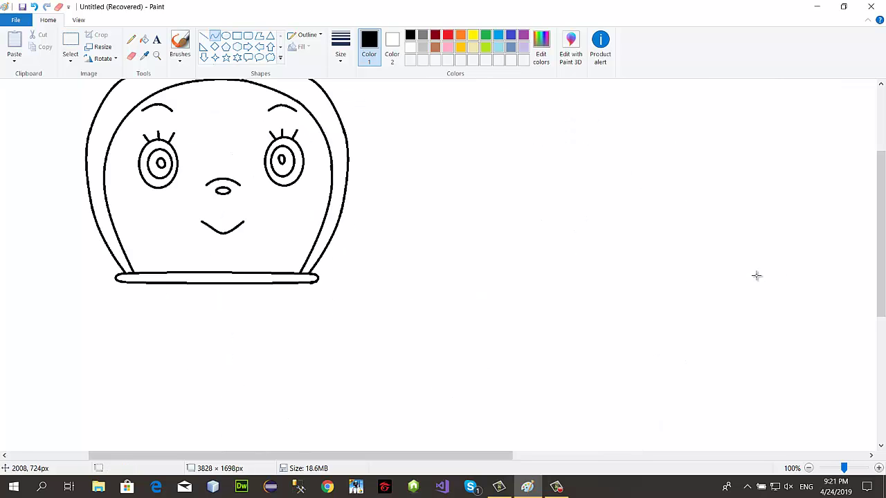
pyautogui.scroll(3, 191, 222)
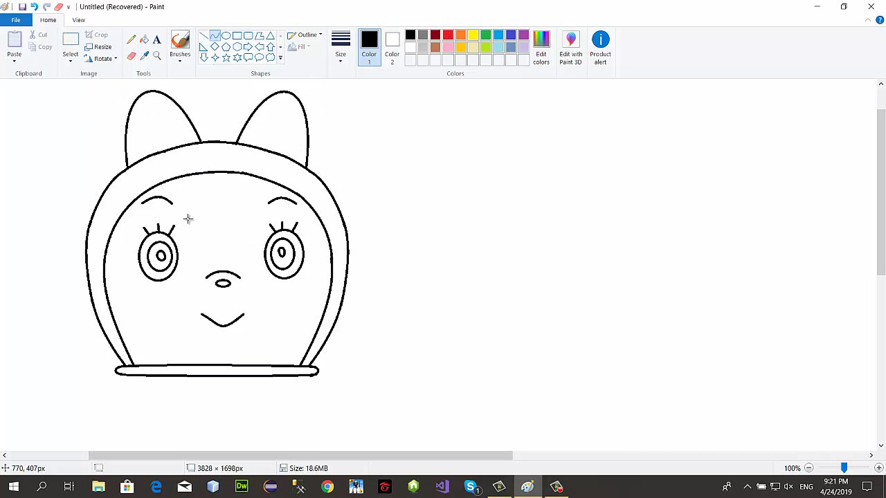
pyautogui.scroll(-2, 200, 263)
pyautogui.scroll(1, 206, 268)
pyautogui.scroll(-2, 216, 266)
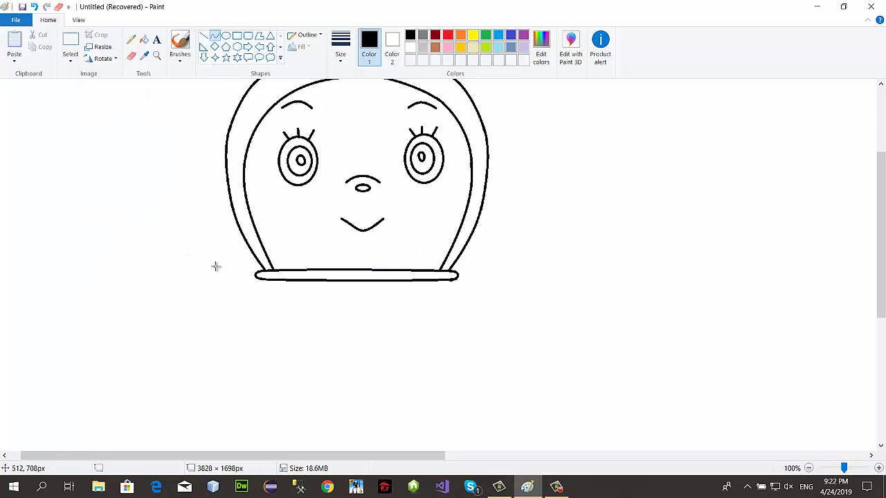
pyautogui.moveTo(268, 188)
pyautogui.mouseDown()
pyautogui.moveTo(222, 242)
pyautogui.moveTo(242, 204)
pyautogui.mouseUp()
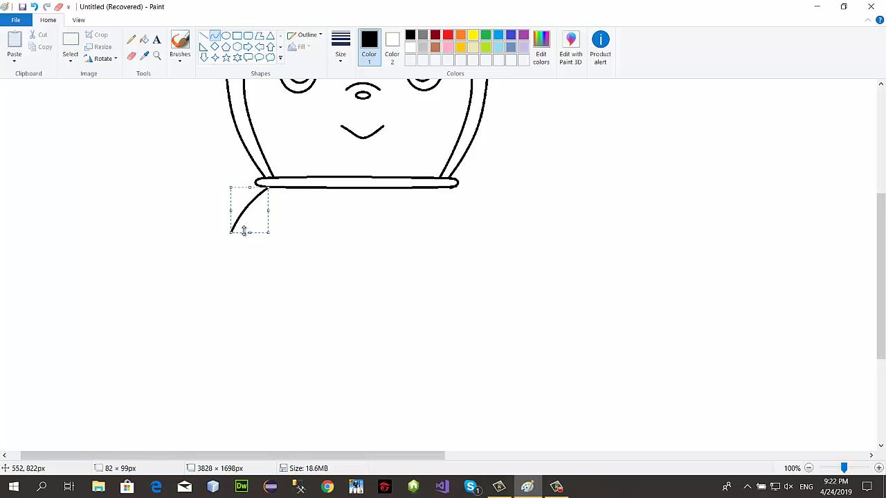
pyautogui.click(270, 237)
# Step: Draw a round hand with the Oval tool at the lower end of the left arm curve
pyautogui.click(226, 35)
pyautogui.moveTo(210, 235); pyautogui.dragTo(248, 268)
pyautogui.click(308, 271)
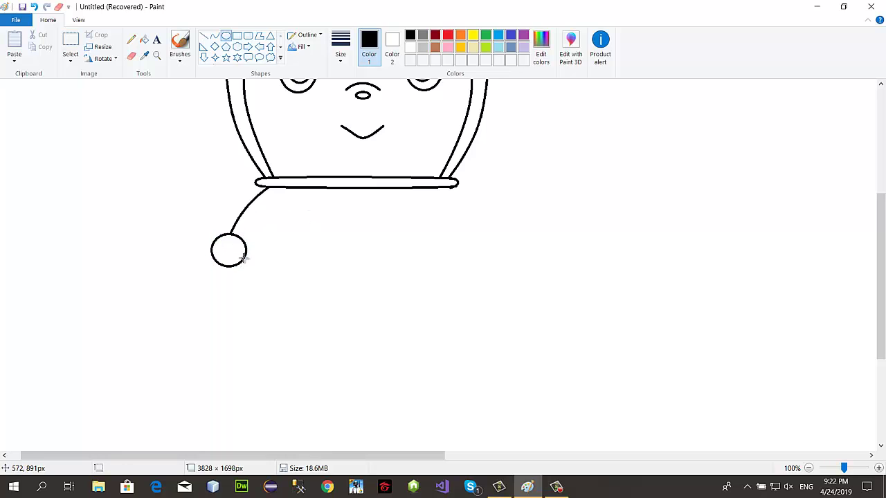
# Step: Try to draw a lower arm curve beside the left hand and a vertical body side about 268 px long
pyautogui.moveTo(245, 260); pyautogui.dragTo(261, 256)
pyautogui.hotkey('ctrl', 'z')
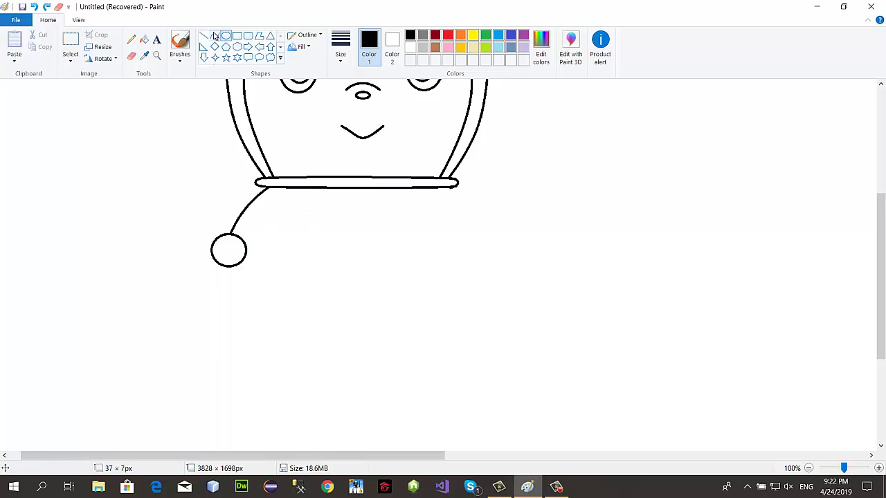
pyautogui.click(215, 35)
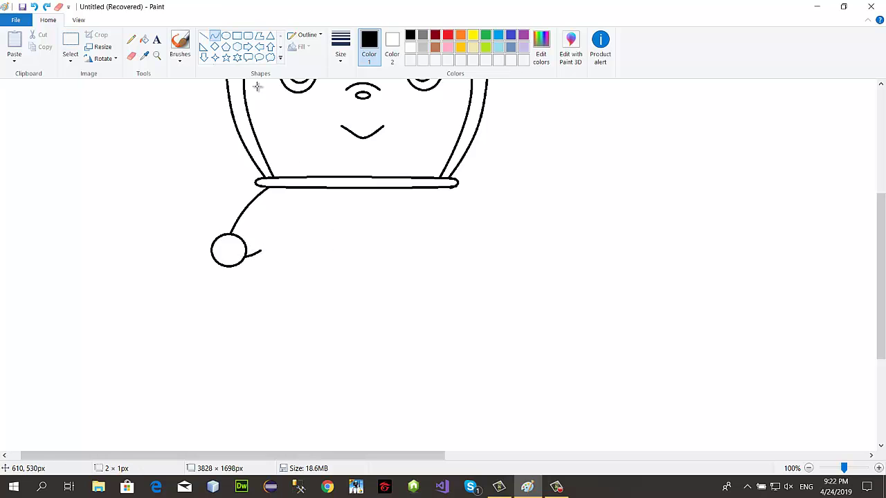
pyautogui.click(204, 36)
pyautogui.moveTo(264, 211); pyautogui.dragTo(262, 336)
pyautogui.hotkey('ctrl', 'z')
pyautogui.hotkey('ctrl', 'z')
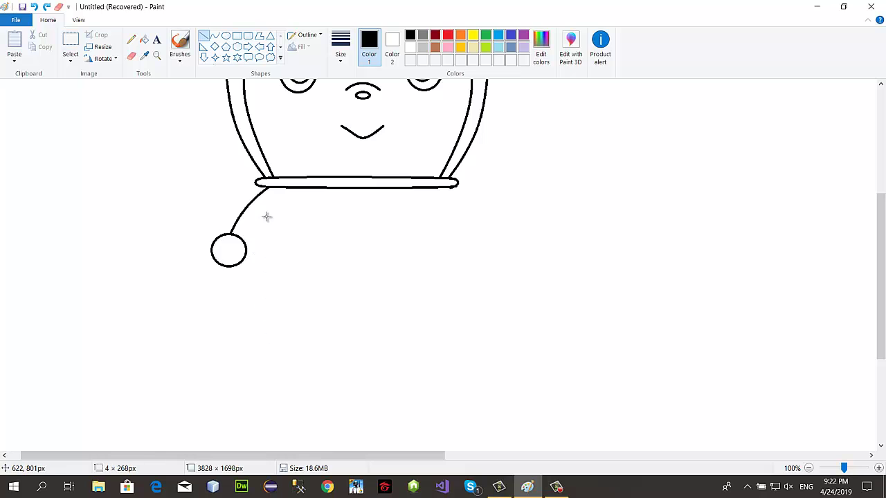
# Step: Draw the body's vertical left side below the band and join the hand to it with a short curve
pyautogui.moveTo(264, 222); pyautogui.dragTo(263, 330)
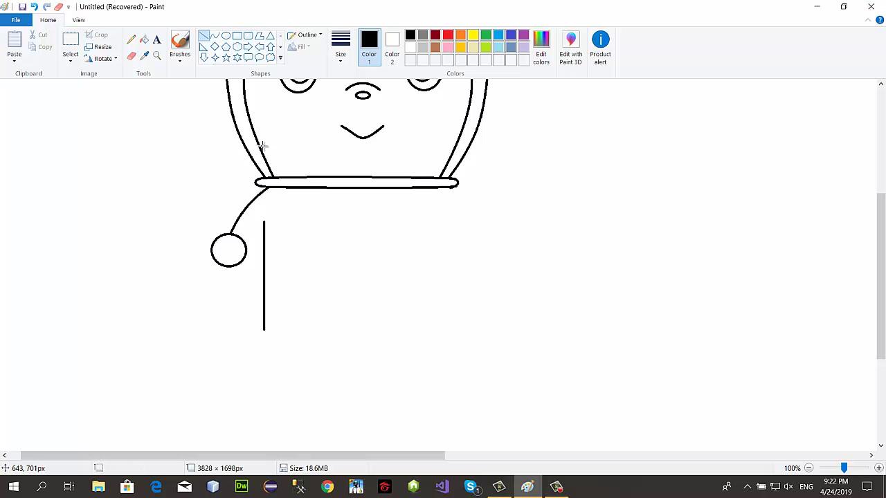
pyautogui.click(215, 35)
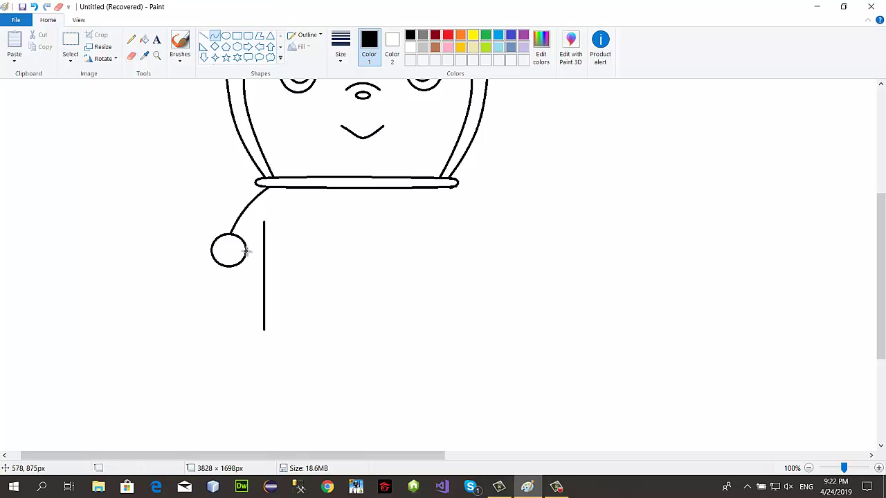
pyautogui.moveTo(246, 251)
pyautogui.mouseDown()
pyautogui.moveTo(265, 244)
pyautogui.moveTo(259, 247)
pyautogui.mouseUp()
pyautogui.click(265, 251)
# Step: Try to draw a right arm curve about 76 × 68 px from the right end of the band
pyautogui.scroll(2, 423, 318)
pyautogui.scroll(-2, 426, 314)
pyautogui.moveTo(451, 187); pyautogui.dragTo(486, 218)
pyautogui.hotkey('ctrl', 'z')
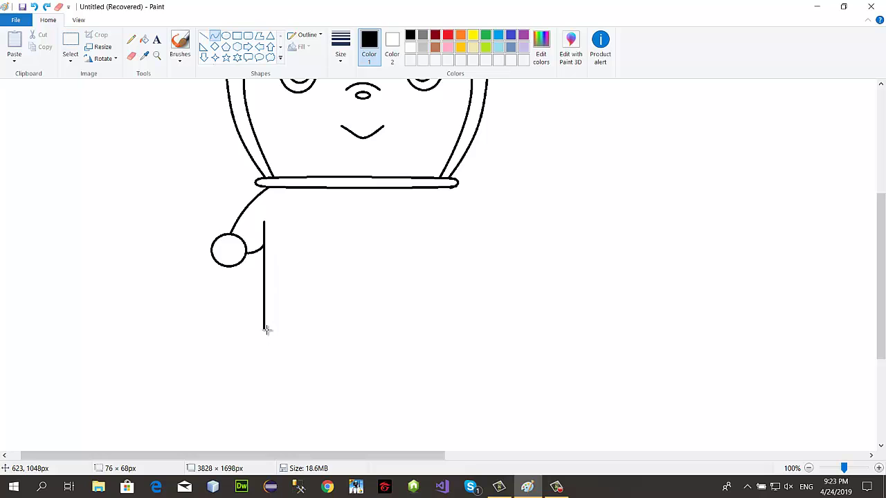
# Step: Try to draw the lower body edge as a shallow curve about 199 × 11 px from the left side's lower end
pyautogui.moveTo(264, 330); pyautogui.dragTo(356, 330)
pyautogui.moveTo(281, 333); pyautogui.dragTo(283, 336)
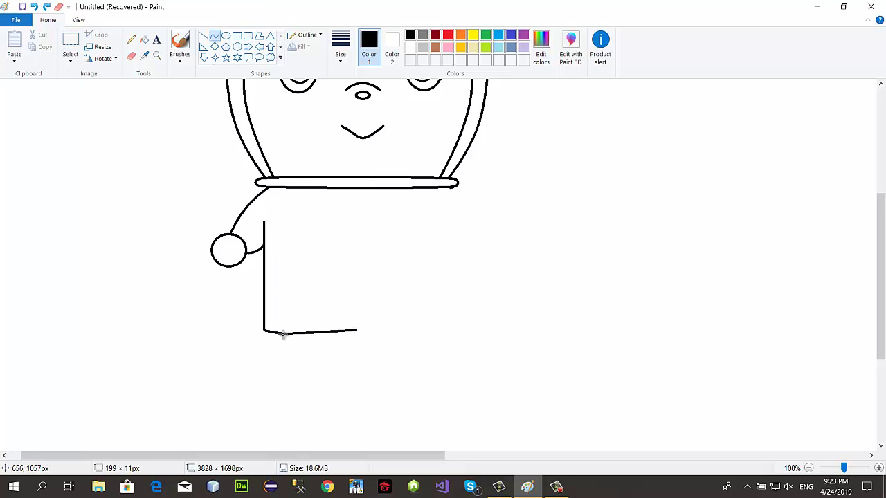
pyautogui.moveTo(339, 333); pyautogui.dragTo(336, 337)
pyautogui.click(424, 333)
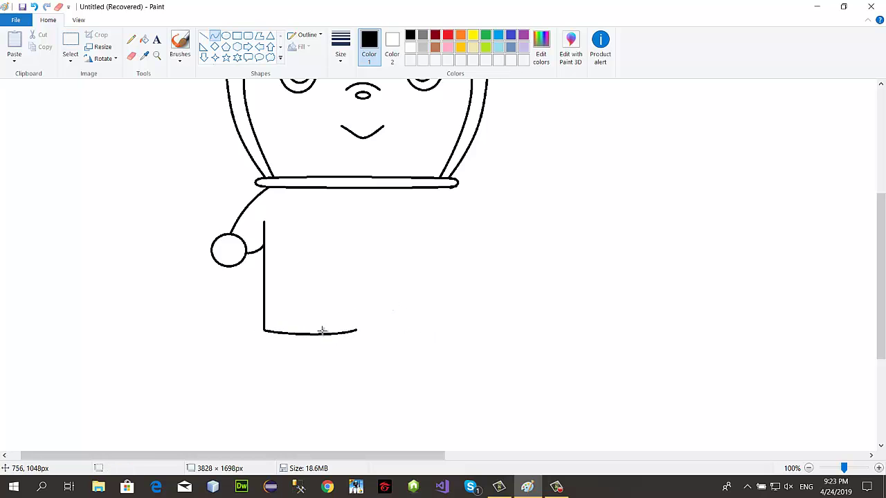
pyautogui.hotkey('ctrl', 'z')
# Step: Draw a gently sagging curve about 201 px wide from the lower end of the body's left side toward the middle
pyautogui.moveTo(359, 328); pyautogui.dragTo(356, 331)
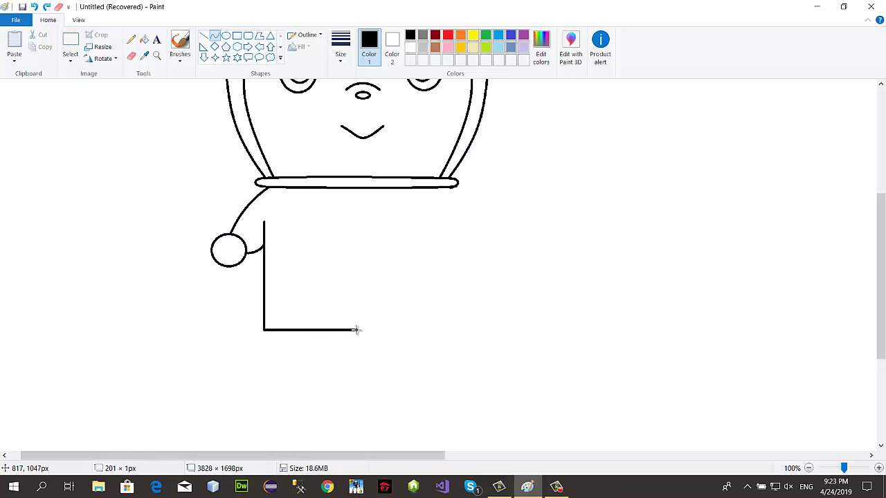
pyautogui.moveTo(275, 331); pyautogui.dragTo(306, 339)
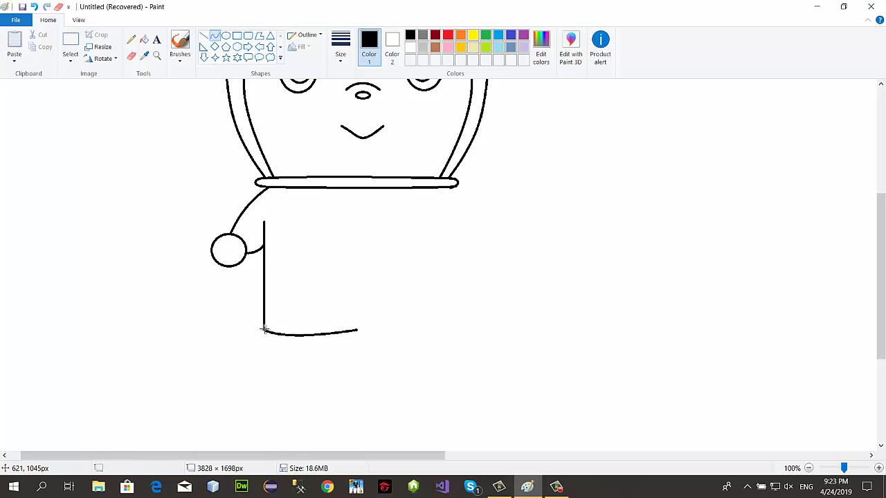
pyautogui.hotkey('ctrl', 'z')
# Step: Draw the upper outer curve of the left foot, about 51 × 44 px, outward from the body's lower left corner
pyautogui.moveTo(264, 331); pyautogui.dragTo(241, 352)
pyautogui.moveTo(253, 340); pyautogui.dragTo(254, 337)
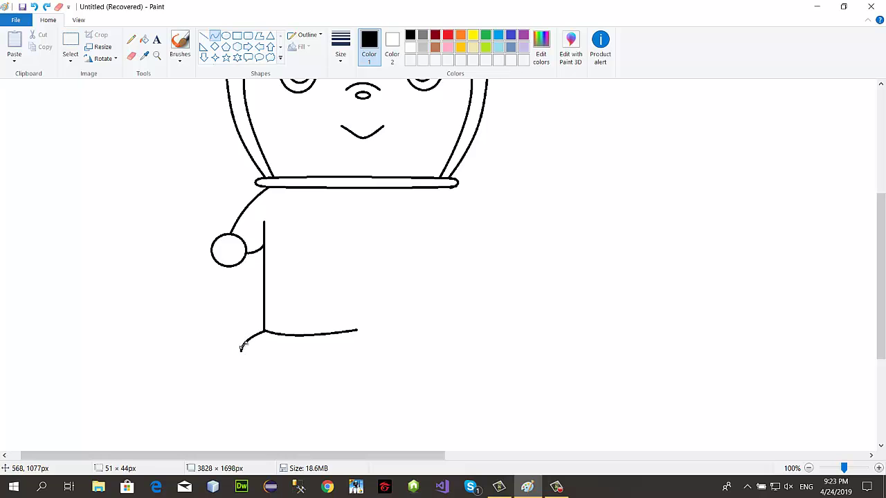
pyautogui.click(275, 360)
# Step: Try to draw the left foot's sole as a curve about 254 px wide
pyautogui.moveTo(241, 349)
pyautogui.mouseDown()
pyautogui.moveTo(359, 359)
pyautogui.moveTo(244, 361)
pyautogui.mouseUp()
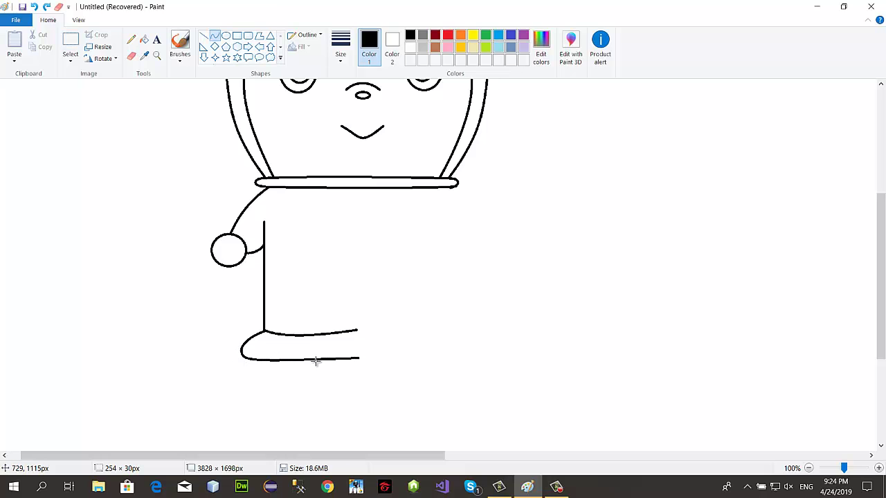
pyautogui.moveTo(316, 361); pyautogui.dragTo(275, 374)
pyautogui.hotkey('ctrl', 'z')
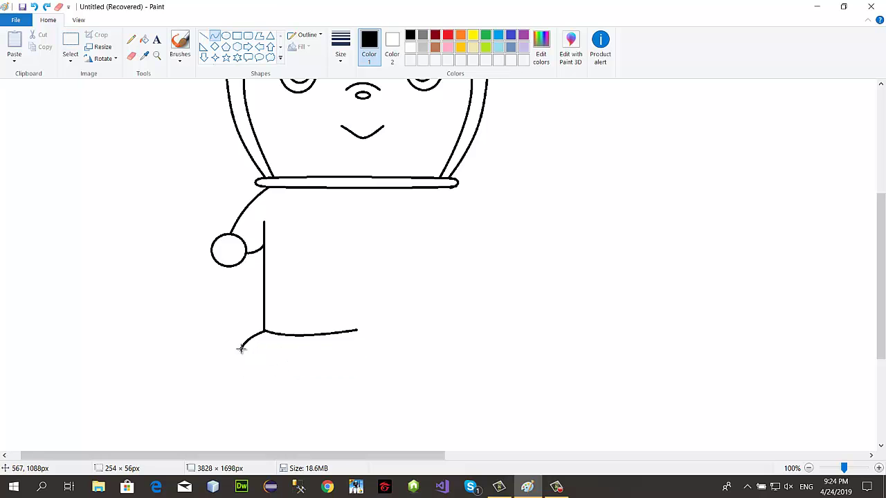
# Step: Draw the left foot's rounded tip and sole as one curve ending near the body's middle, and erase its overshooting end
pyautogui.moveTo(242, 348)
pyautogui.mouseDown()
pyautogui.moveTo(258, 361)
pyautogui.moveTo(246, 358)
pyautogui.moveTo(362, 358)
pyautogui.mouseUp()
pyautogui.moveTo(286, 358); pyautogui.dragTo(285, 363)
pyautogui.click(333, 361)
pyautogui.click(422, 351)
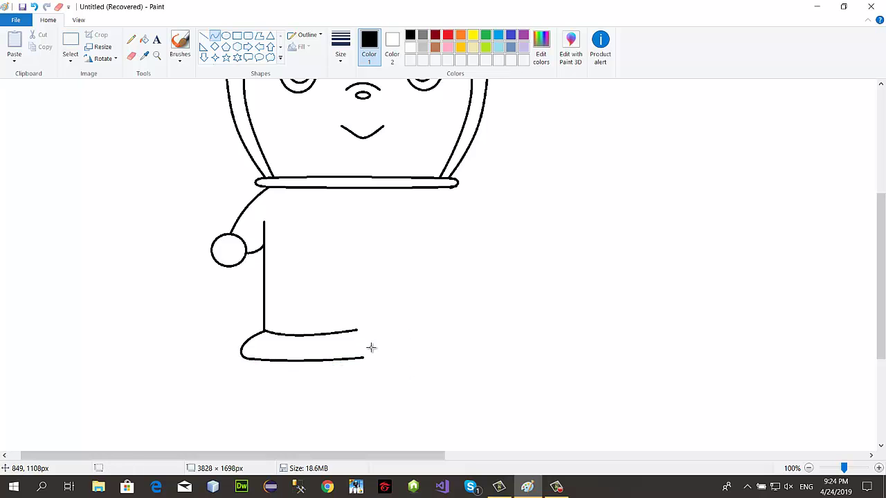
pyautogui.click(131, 56)
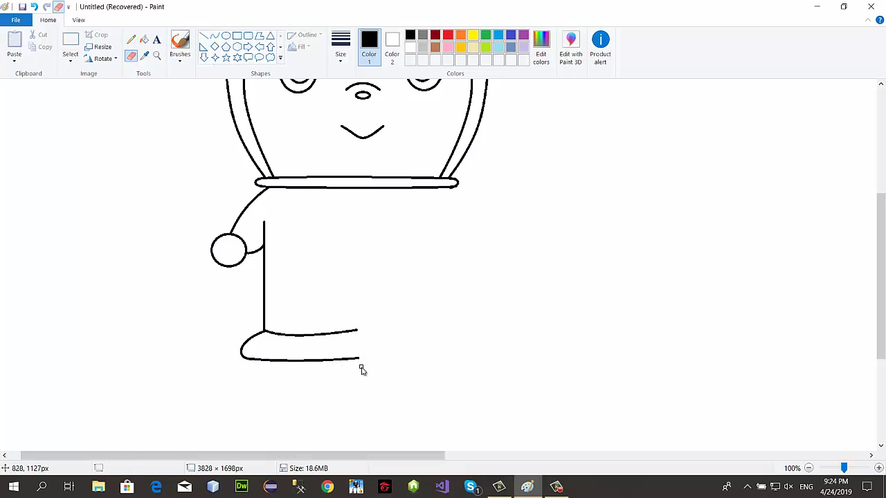
# Step: Copy the left arm, body side and foot as a 400 × 387 px selection, flip it horizontally and place it as the right half
pyautogui.click(70, 42)
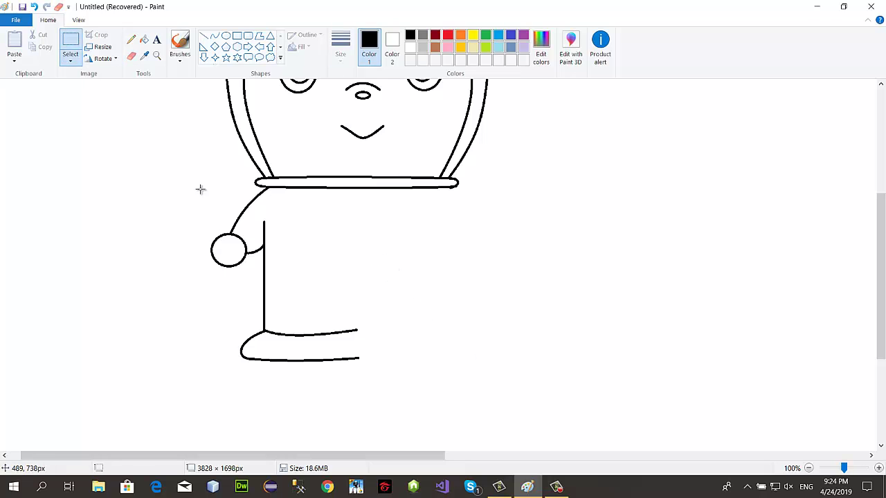
pyautogui.moveTo(193, 189); pyautogui.dragTo(377, 367)
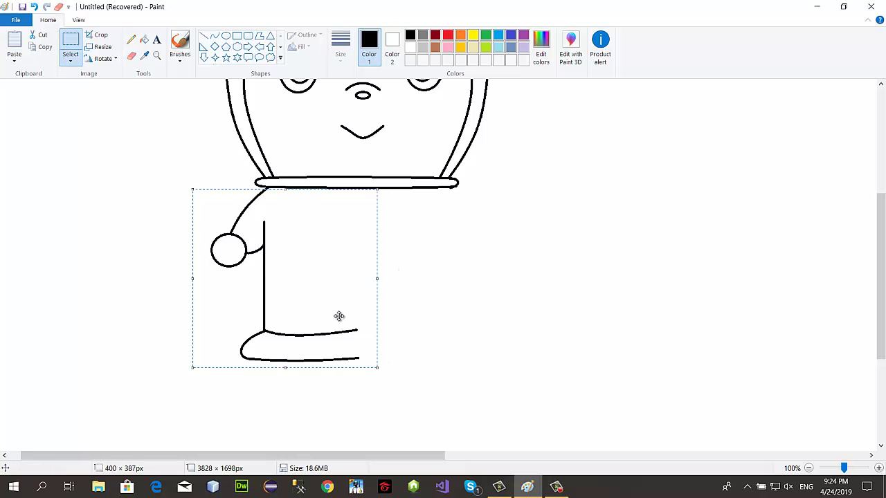
pyautogui.keyDown('ctrl'); pyautogui.moveTo(337, 296); pyautogui.dragTo(436, 308); pyautogui.keyUp('ctrl')
pyautogui.click(87, 58)
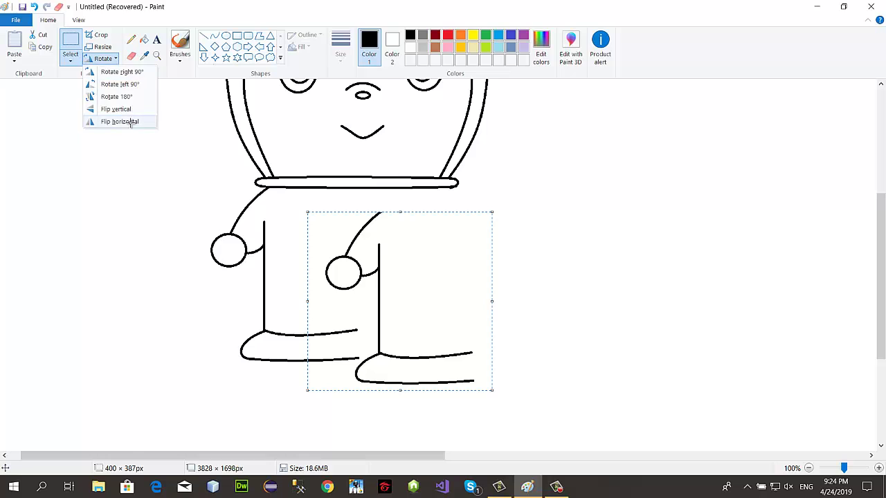
pyautogui.click(115, 121)
pyautogui.moveTo(433, 274); pyautogui.dragTo(438, 275)
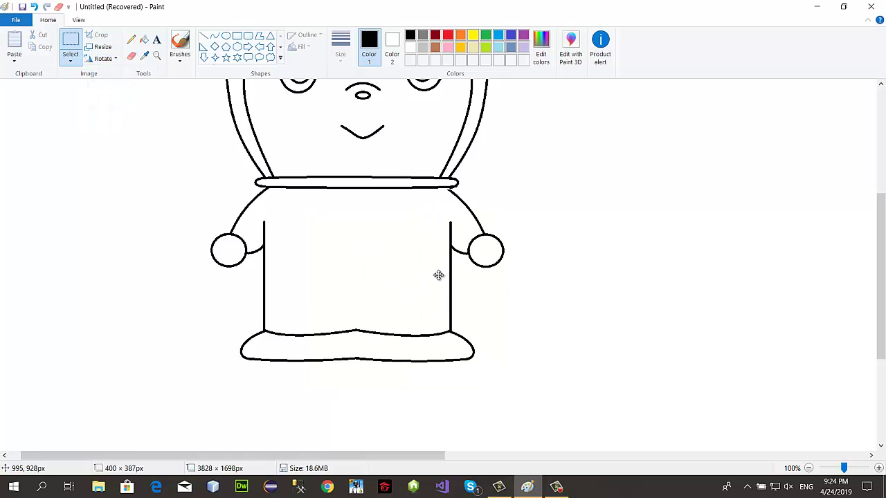
pyautogui.click(550, 285)
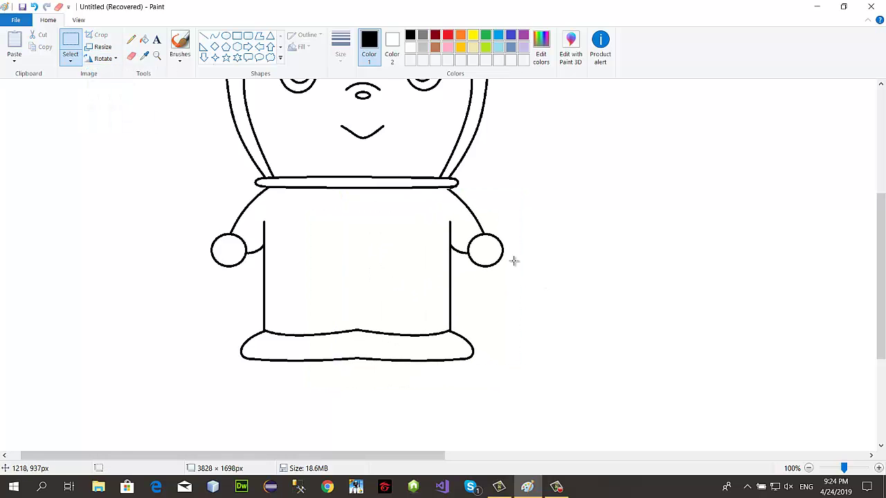
# Step: Close the gap between the right arm's upper end and the base band with a short curve
pyautogui.click(215, 35)
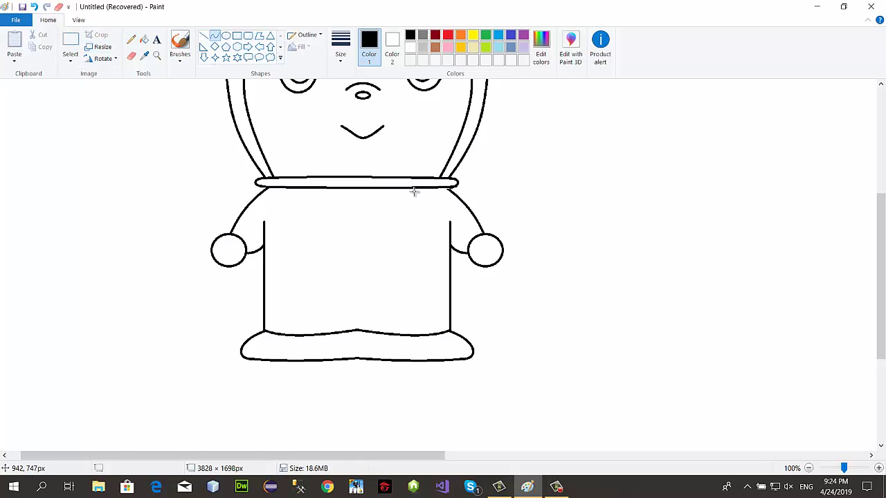
pyautogui.moveTo(449, 186); pyautogui.dragTo(453, 191)
pyautogui.click(575, 246)
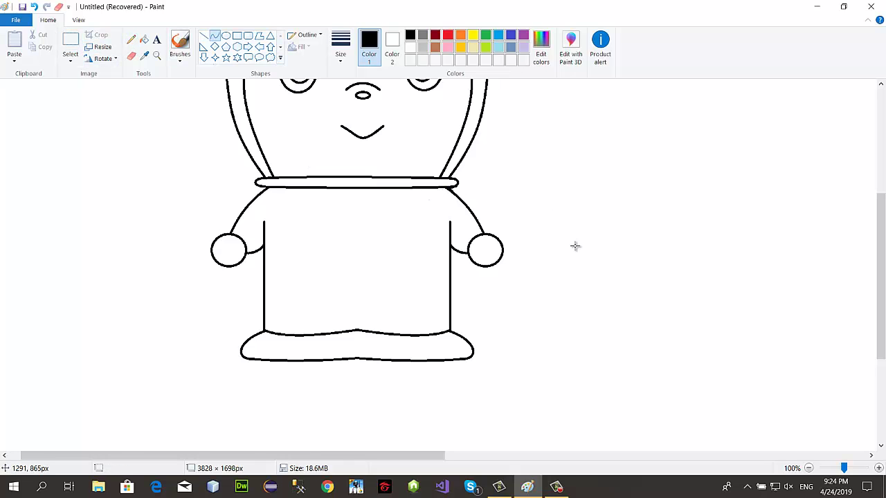
# Step: Draw a vertical line between the feet extending slightly above them, capped with a horizontal bar about 25 px wide
pyautogui.click(203, 35)
pyautogui.moveTo(357, 331); pyautogui.dragTo(357, 360)
pyautogui.moveTo(356, 311)
pyautogui.mouseDown()
pyautogui.moveTo(357, 335)
pyautogui.moveTo(365, 313)
pyautogui.mouseUp()
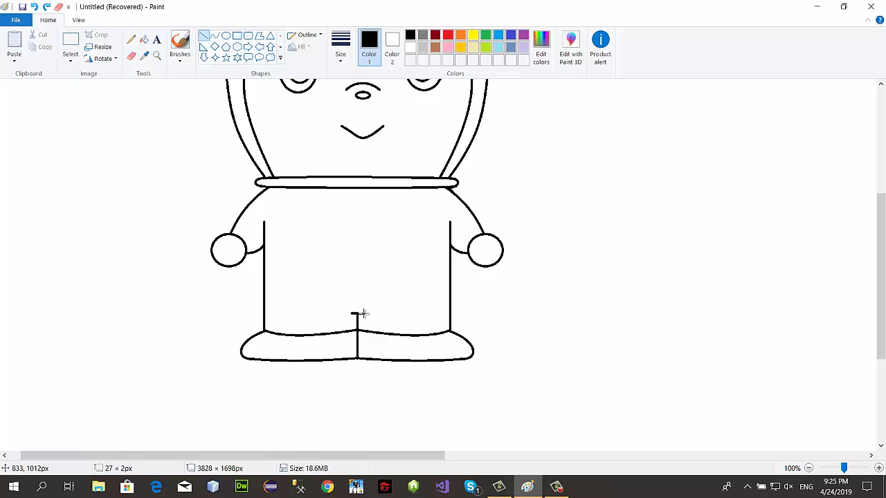
pyautogui.scroll(1, 475, 299)
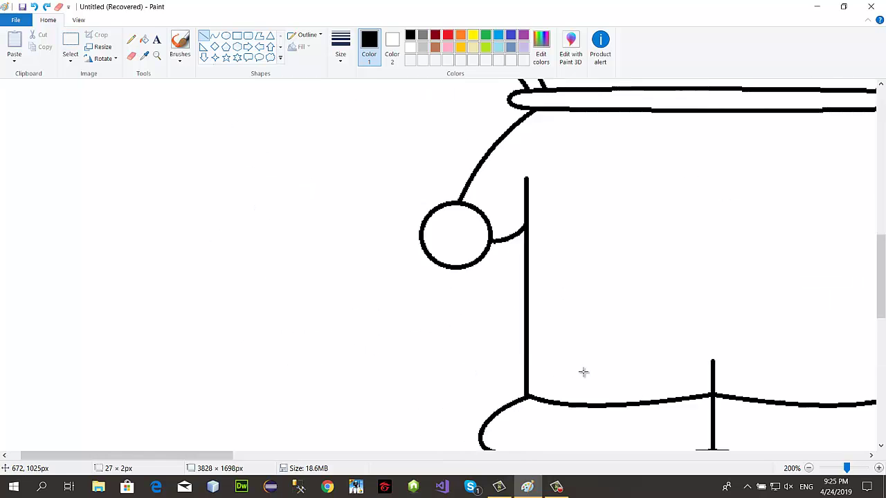
pyautogui.scroll(-2, 583, 372)
pyautogui.moveTo(701, 269); pyautogui.dragTo(725, 269)
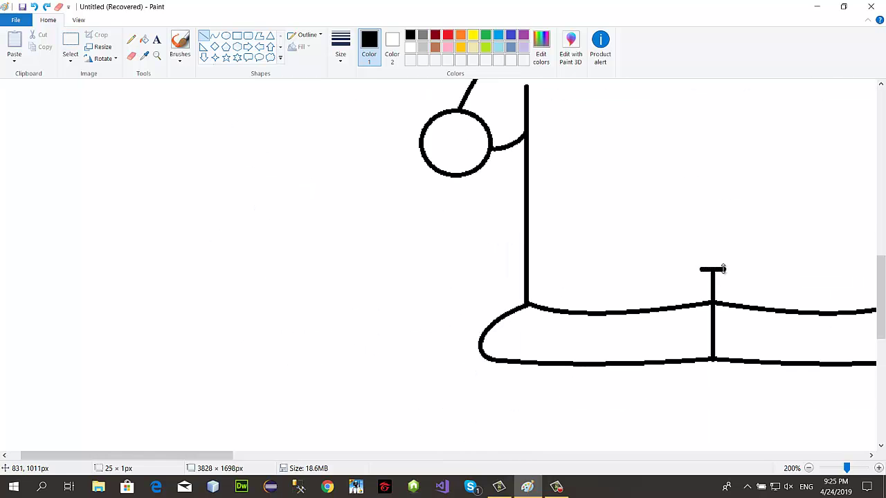
pyautogui.scroll(-2, 701, 261)
pyautogui.scroll(1, 672, 265)
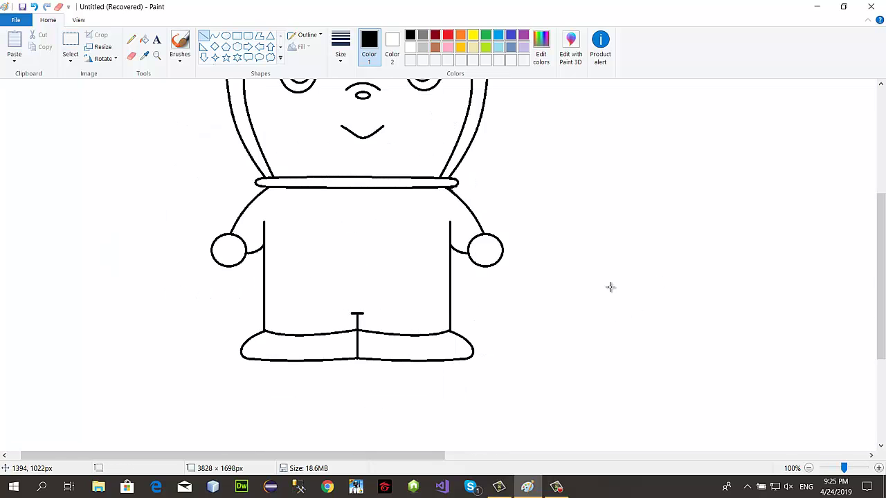
# Step: Draw a small circle with the Oval tool overlapping the middle of the base band's lower edge
pyautogui.click(225, 36)
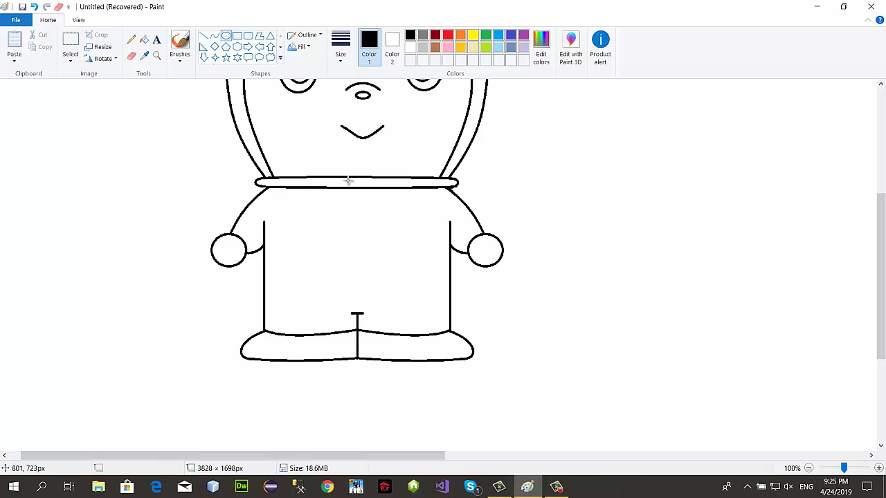
pyautogui.moveTo(342, 183)
pyautogui.mouseDown()
pyautogui.moveTo(372, 208)
pyautogui.moveTo(369, 200)
pyautogui.moveTo(358, 209)
pyautogui.mouseUp()
pyautogui.click(540, 167)
# Step: Erase the part of the neck band's lower edge that runs through the bell circle
pyautogui.scroll(1, 554, 173)
pyautogui.scroll(-2, 600, 196)
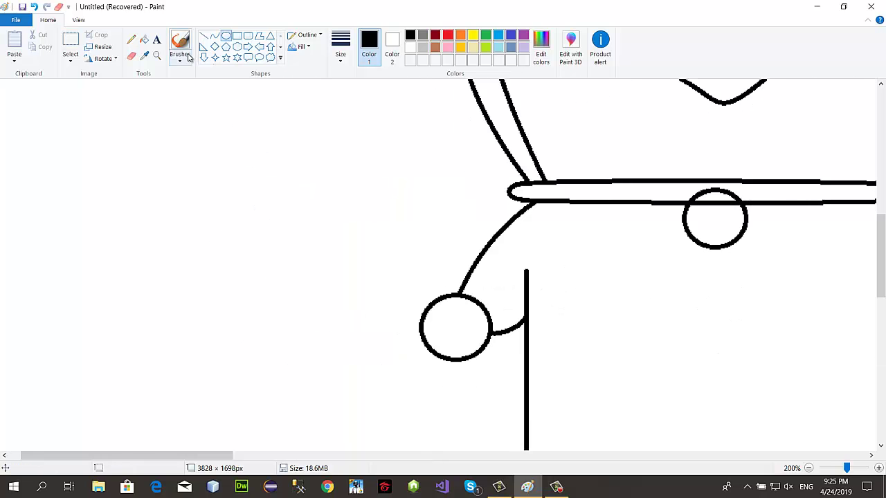
pyautogui.moveTo(174, 459); pyautogui.dragTo(217, 458)
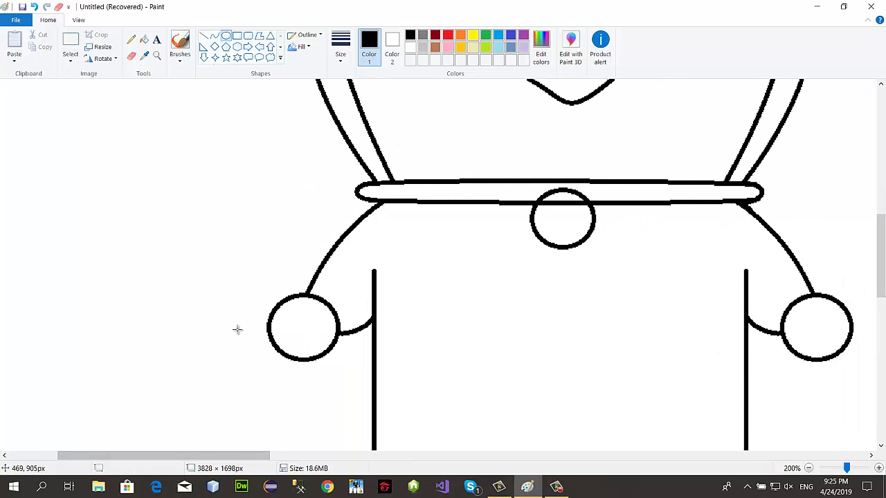
pyautogui.click(131, 56)
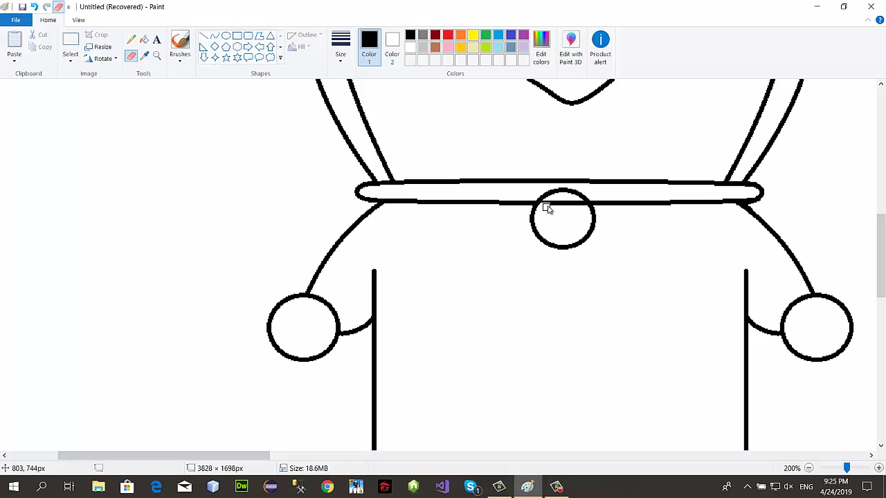
pyautogui.moveTo(559, 203); pyautogui.dragTo(579, 206)
# Step: Draw two closely spaced, nearly horizontal lines across the bell's upper half with the Curve tool, each about as wide as the bell
pyautogui.click(215, 35)
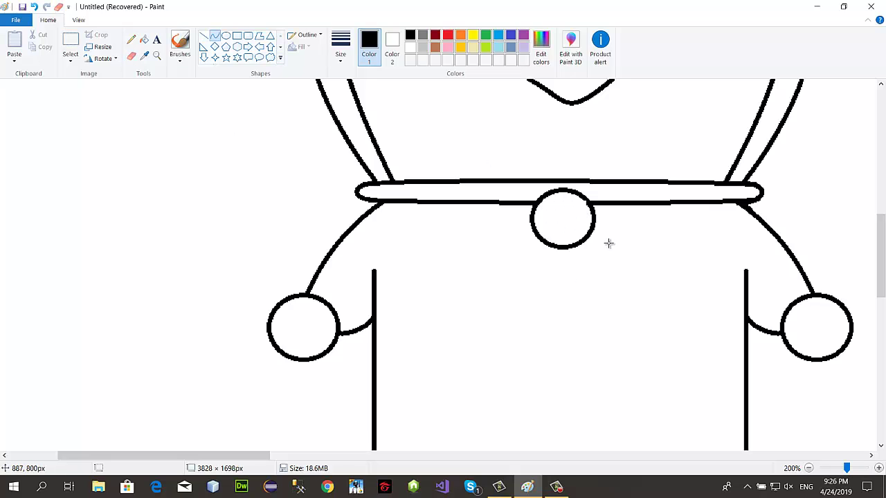
pyautogui.moveTo(533, 206); pyautogui.dragTo(588, 205)
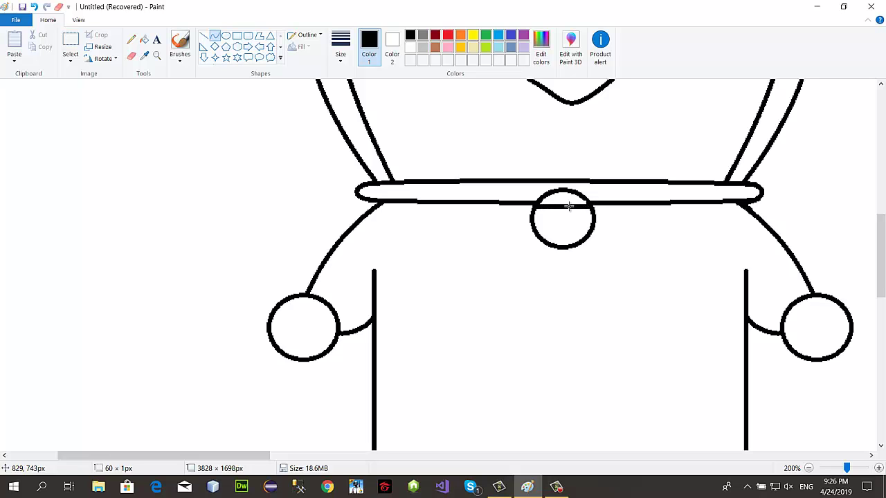
pyautogui.click(555, 205)
pyautogui.click(575, 202)
pyautogui.click(570, 219)
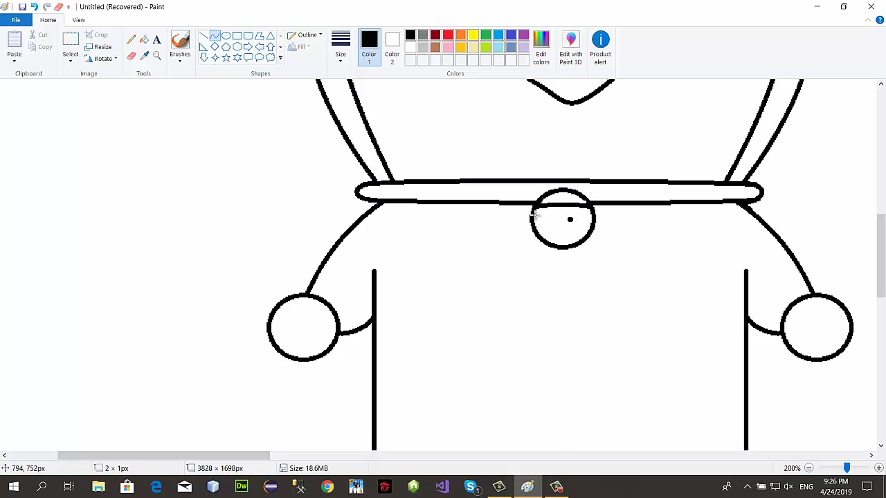
pyautogui.press('super')
pyautogui.press('super')
pyautogui.hotkey('ctrl', 'z')
pyautogui.moveTo(534, 213); pyautogui.dragTo(593, 213)
pyautogui.click(561, 212)
pyautogui.click(576, 210)
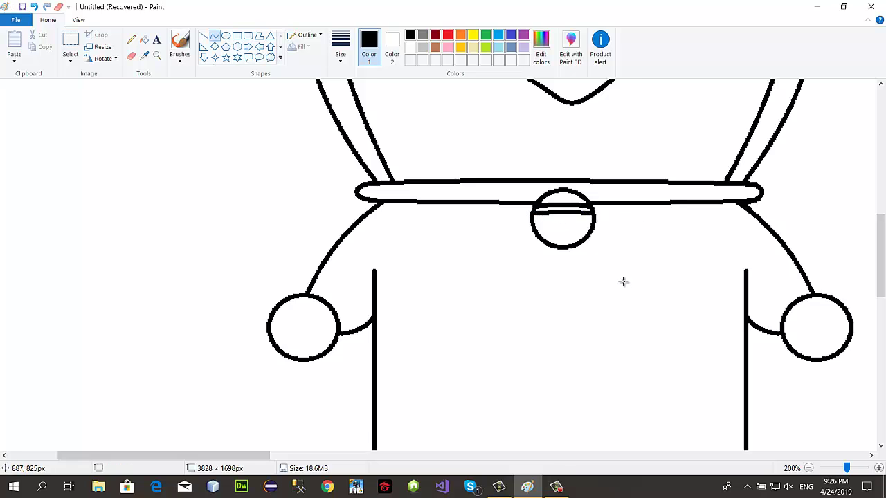
# Step: Draw a small oval of about 17 × 14 px and center it in the bell's lower half
pyautogui.click(226, 35)
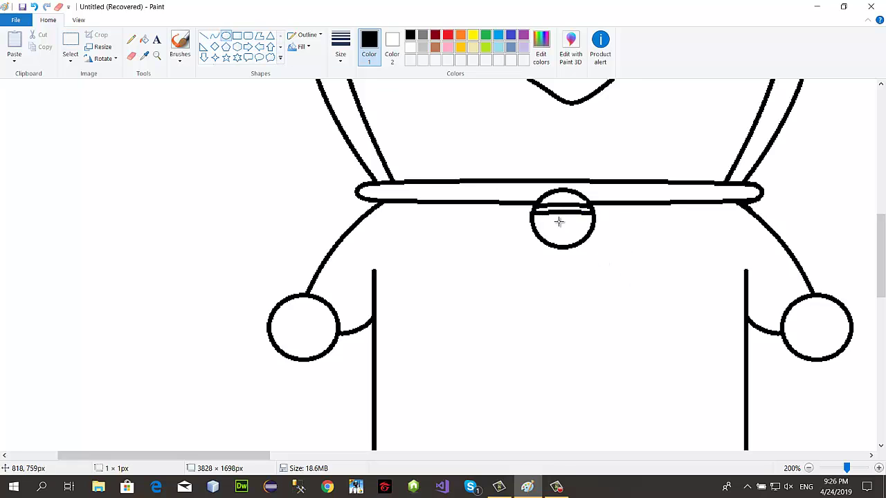
pyautogui.moveTo(559, 220); pyautogui.dragTo(577, 236)
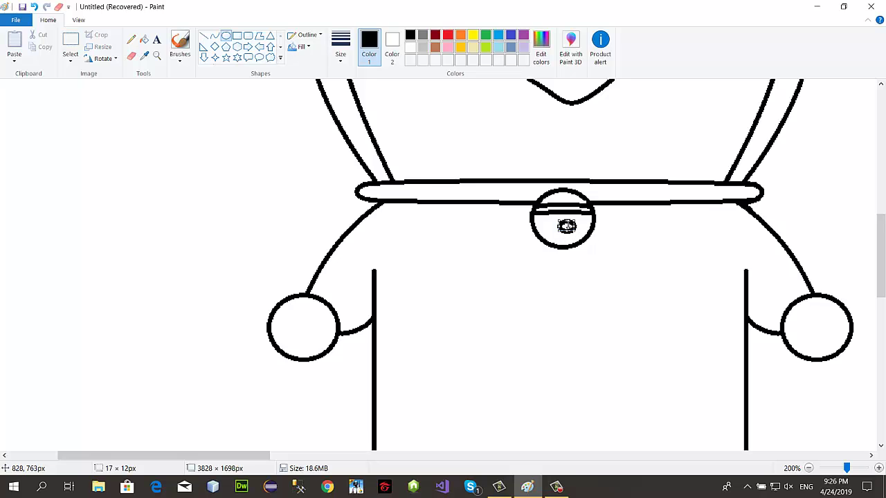
pyautogui.moveTo(567, 221); pyautogui.dragTo(566, 218)
pyautogui.press('Left')
pyautogui.press('Left')
pyautogui.press('Left')
pyautogui.press('Left')
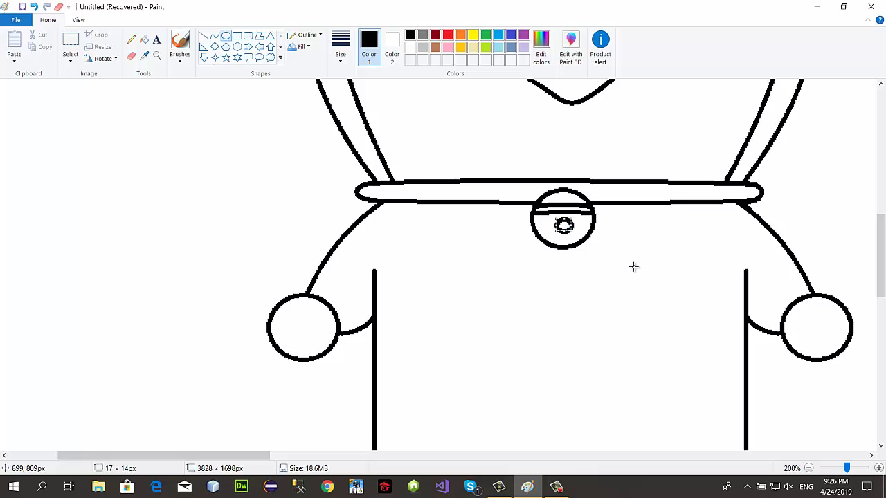
pyautogui.press('Down')
pyautogui.press('Down')
pyautogui.click(634, 267)
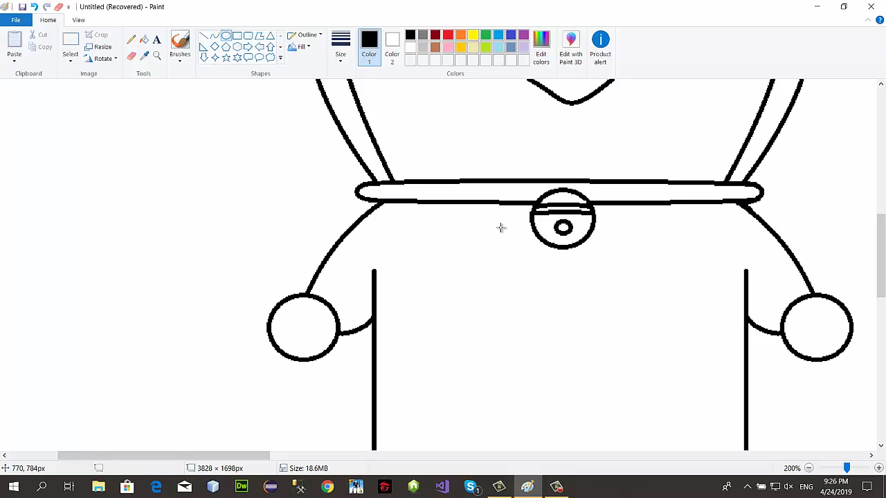
# Step: Draw a vertical line about 13 px long from the small oval down to the bell's lower edge
pyautogui.click(203, 35)
pyautogui.moveTo(565, 234); pyautogui.dragTo(564, 245)
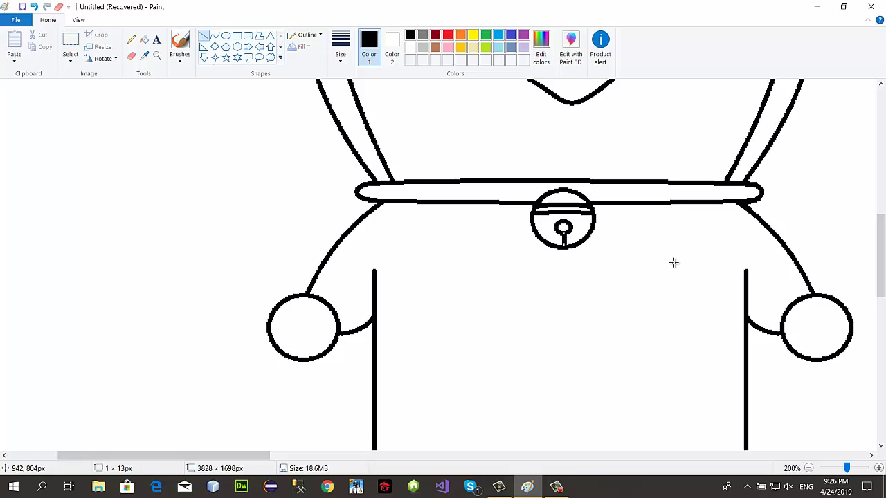
pyautogui.click(673, 263)
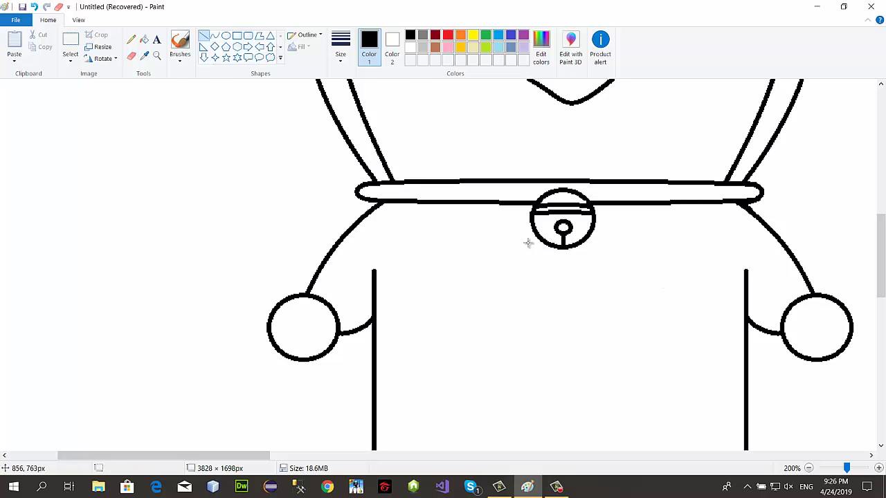
# Step: Draw the belly patch's upper left edge as an outward-bulging curve from the neck band down to about hand height
pyautogui.scroll(-1, 470, 233)
pyautogui.scroll(3, 473, 234)
pyautogui.click(216, 36)
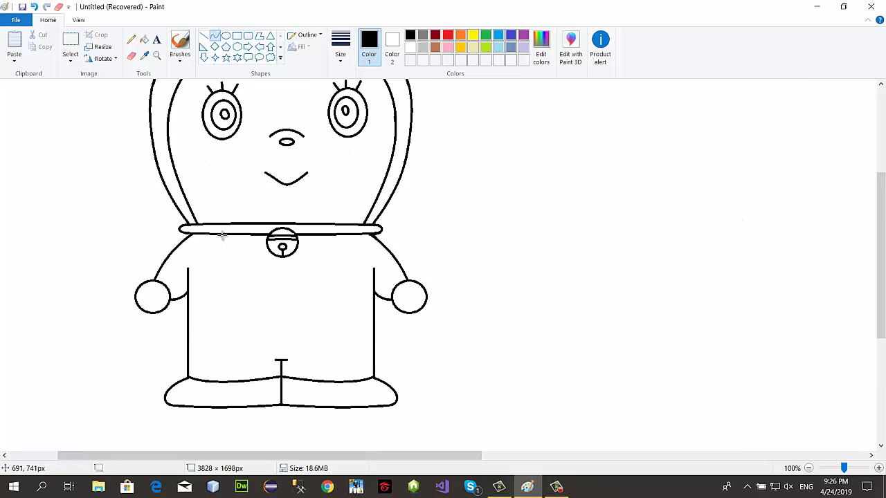
pyautogui.moveTo(215, 238); pyautogui.dragTo(199, 281)
pyautogui.hotkey('ctrl', 'z')
pyautogui.moveTo(222, 237); pyautogui.dragTo(205, 285)
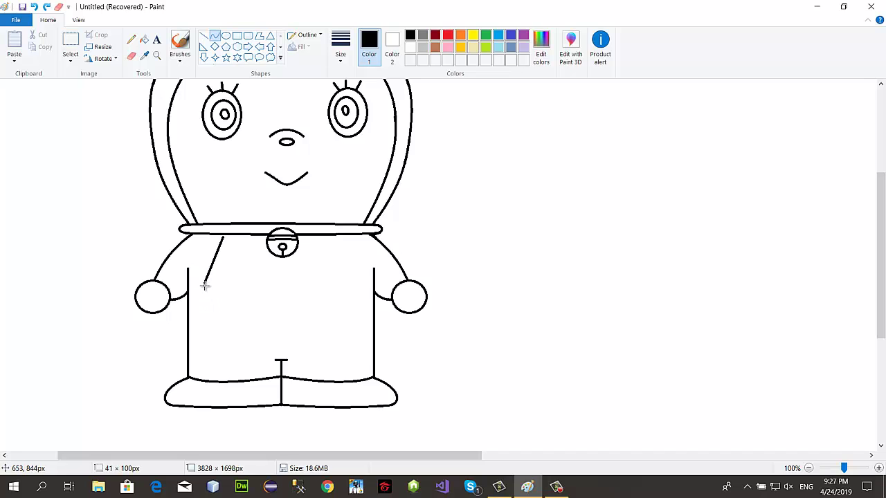
pyautogui.hotkey('ctrl', 'z')
pyautogui.moveTo(226, 236); pyautogui.dragTo(201, 282)
pyautogui.click(131, 56)
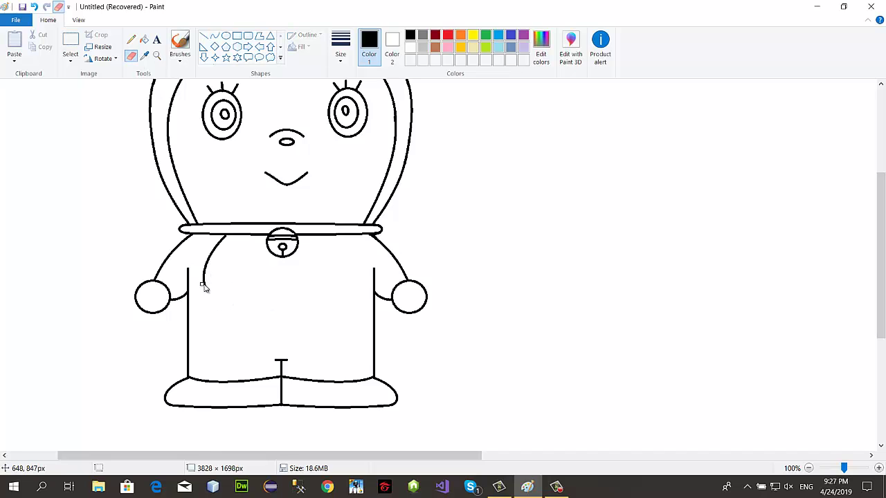
pyautogui.click(214, 35)
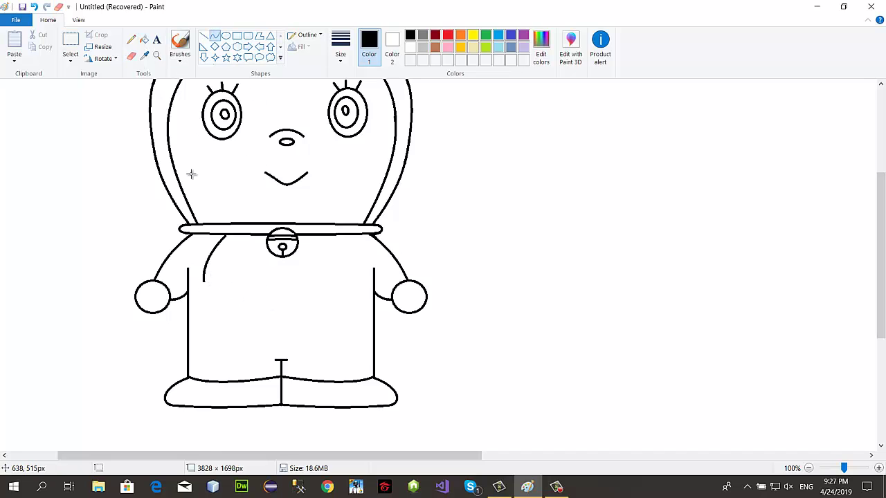
pyautogui.moveTo(203, 278)
pyautogui.mouseDown()
pyautogui.moveTo(249, 328)
pyautogui.moveTo(277, 331)
pyautogui.mouseUp()
pyautogui.moveTo(228, 307)
pyautogui.mouseDown()
pyautogui.moveTo(206, 316)
pyautogui.moveTo(208, 294)
pyautogui.moveTo(277, 322)
pyautogui.moveTo(278, 345)
pyautogui.moveTo(210, 324)
pyautogui.moveTo(207, 338)
pyautogui.moveTo(195, 324)
pyautogui.mouseUp()
pyautogui.hotkey('ctrl', 'z')
pyautogui.hotkey('ctrl', 'z')
pyautogui.moveTo(203, 279); pyautogui.dragTo(213, 313)
pyautogui.moveTo(208, 299)
pyautogui.mouseDown()
pyautogui.moveTo(212, 311)
pyautogui.moveTo(279, 341)
pyautogui.mouseUp()
pyautogui.click(251, 307)
pyautogui.moveTo(242, 327)
pyautogui.mouseDown()
pyautogui.moveTo(239, 335)
pyautogui.moveTo(225, 324)
pyautogui.moveTo(257, 340)
pyautogui.moveTo(231, 337)
pyautogui.mouseUp()
pyautogui.hotkey('ctrl', 'z')
# Step: Trim the left belly curve's lower end and continue it with rounded curves to the body's center above the leg line
pyautogui.click(131, 56)
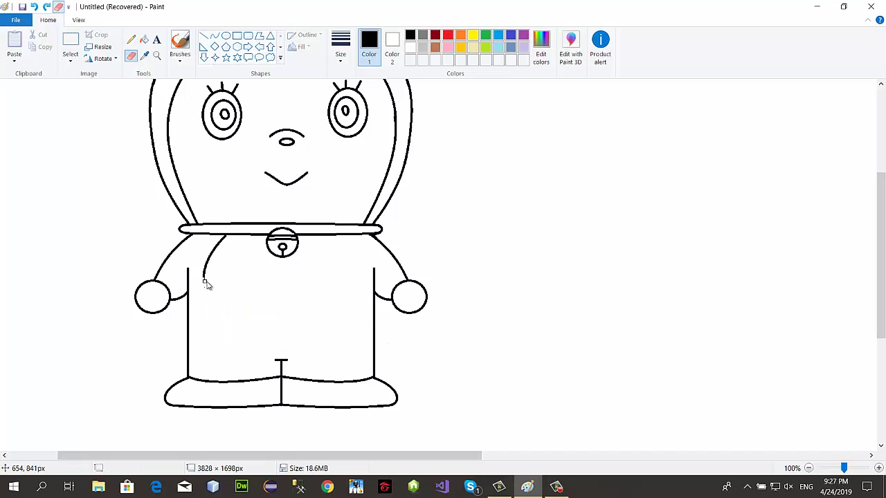
pyautogui.click(214, 36)
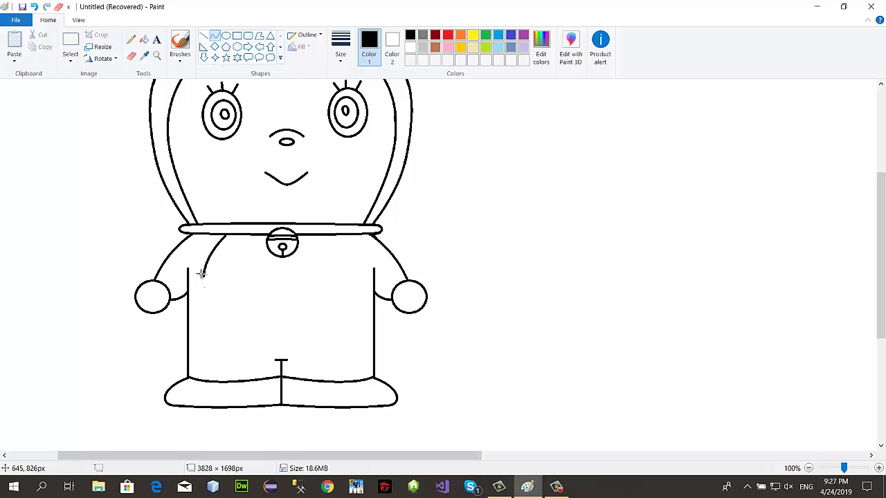
pyautogui.moveTo(203, 273); pyautogui.dragTo(233, 335)
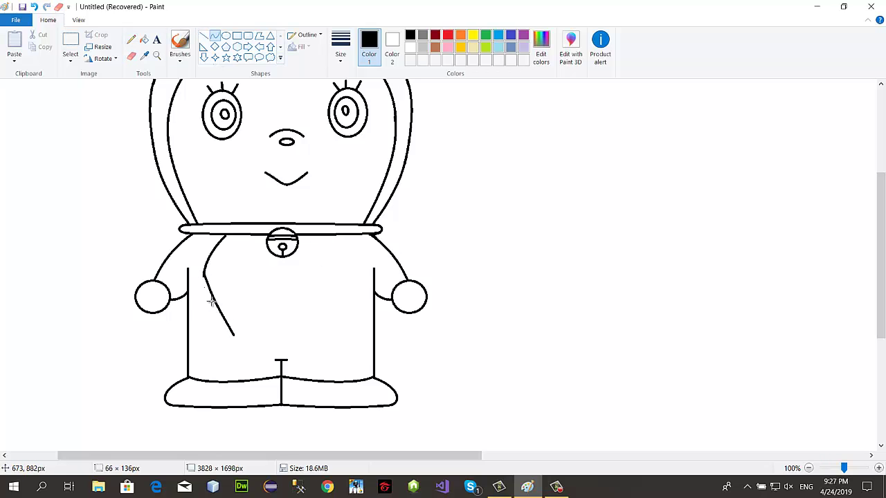
pyautogui.moveTo(214, 301)
pyautogui.mouseDown()
pyautogui.moveTo(215, 328)
pyautogui.moveTo(214, 320)
pyautogui.mouseUp()
pyautogui.hotkey('ctrl', 'z')
pyautogui.moveTo(203, 273); pyautogui.dragTo(224, 328)
pyautogui.moveTo(212, 308)
pyautogui.mouseDown()
pyautogui.moveTo(202, 310)
pyautogui.moveTo(201, 300)
pyautogui.moveTo(208, 320)
pyautogui.mouseUp()
pyautogui.moveTo(290, 323); pyautogui.dragTo(294, 324)
pyautogui.moveTo(223, 325)
pyautogui.mouseDown()
pyautogui.moveTo(281, 340)
pyautogui.moveTo(229, 331)
pyautogui.moveTo(257, 339)
pyautogui.mouseUp()
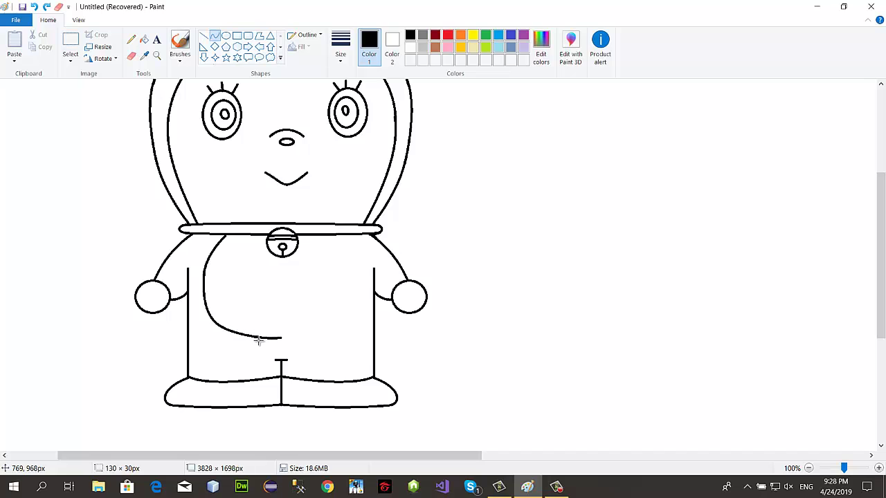
pyautogui.moveTo(338, 320); pyautogui.dragTo(342, 322)
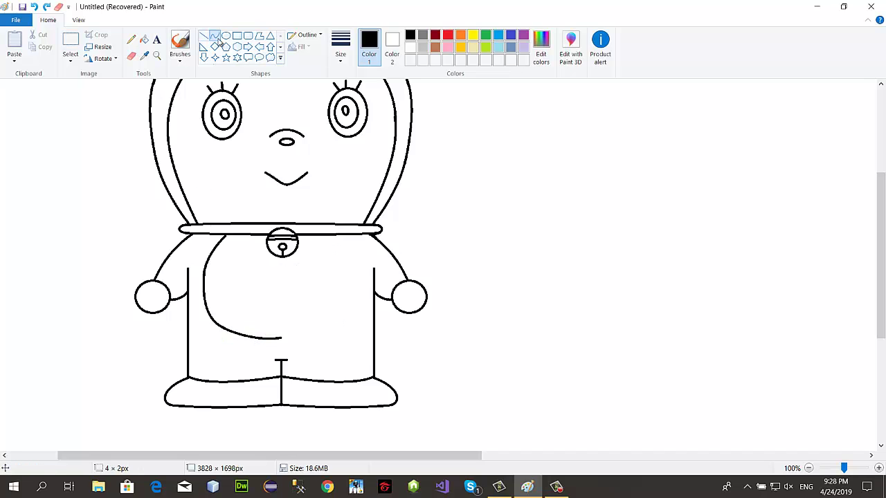
pyautogui.click(71, 43)
pyautogui.moveTo(201, 236); pyautogui.dragTo(279, 339)
pyautogui.click(297, 288)
# Step: Draw the belly patch's upper right edge as an outward curve down from the neck band and erase its stray lower end
pyautogui.click(215, 36)
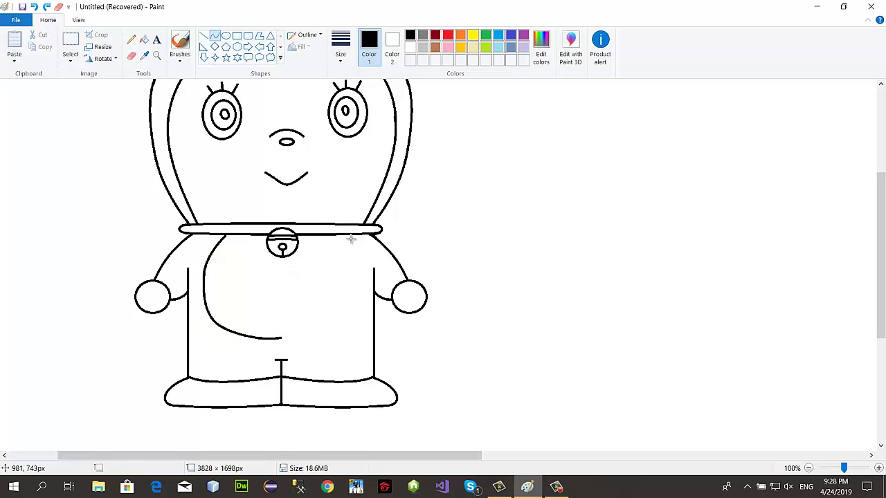
pyautogui.moveTo(340, 235); pyautogui.dragTo(345, 303)
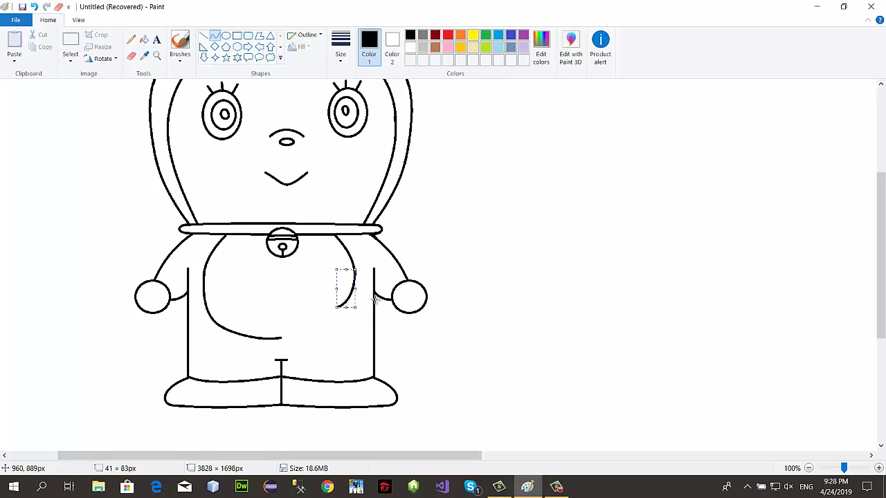
pyautogui.click(374, 299)
pyautogui.hotkey('ctrl', 'z')
pyautogui.moveTo(354, 267)
pyautogui.mouseDown()
pyautogui.moveTo(347, 302)
pyautogui.moveTo(353, 296)
pyautogui.moveTo(279, 337)
pyautogui.moveTo(346, 330)
pyautogui.moveTo(332, 332)
pyautogui.moveTo(331, 345)
pyautogui.mouseUp()
pyautogui.click(348, 351)
pyautogui.click(131, 56)
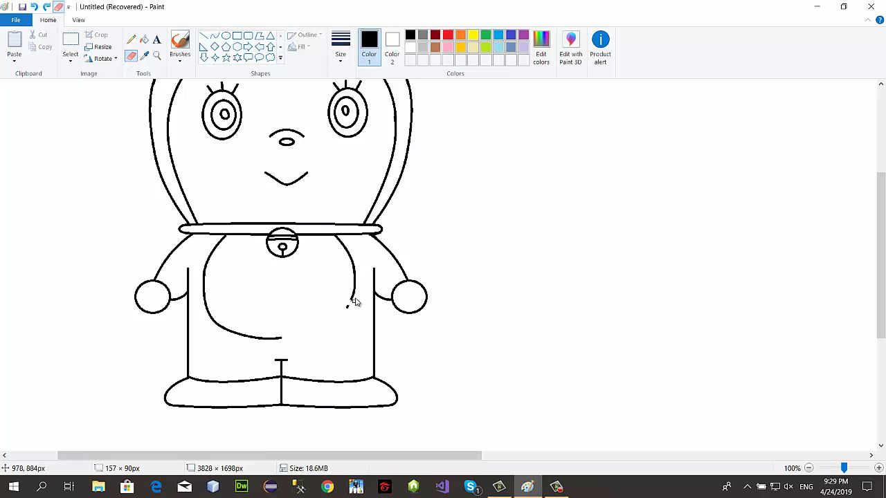
# Step: Close the belly patch with a rounded curve from the right edge's lower end to the bottom center
pyautogui.click(216, 35)
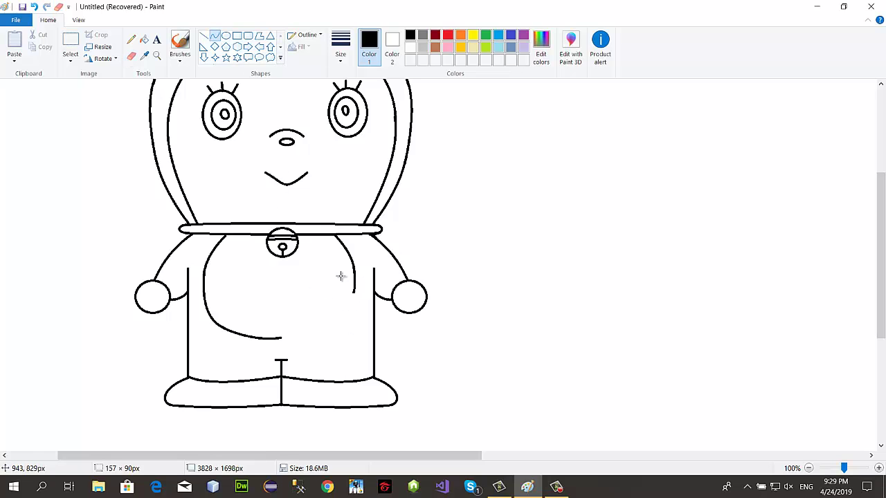
pyautogui.moveTo(353, 291)
pyautogui.mouseDown()
pyautogui.moveTo(329, 315)
pyautogui.moveTo(336, 312)
pyautogui.moveTo(280, 339)
pyautogui.mouseUp()
pyautogui.hotkey('ctrl', 'z')
pyautogui.hotkey('ctrl', 'z')
pyautogui.moveTo(332, 296); pyautogui.dragTo(278, 339)
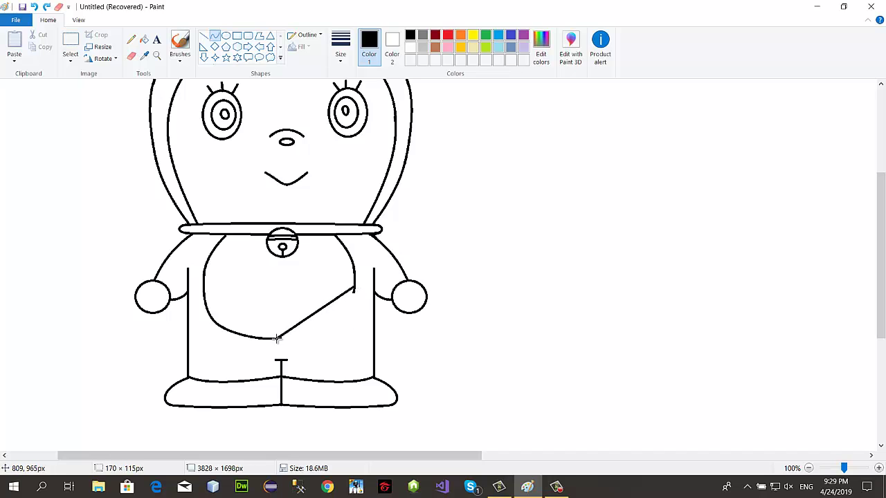
pyautogui.moveTo(317, 314); pyautogui.dragTo(340, 338)
pyautogui.click(443, 354)
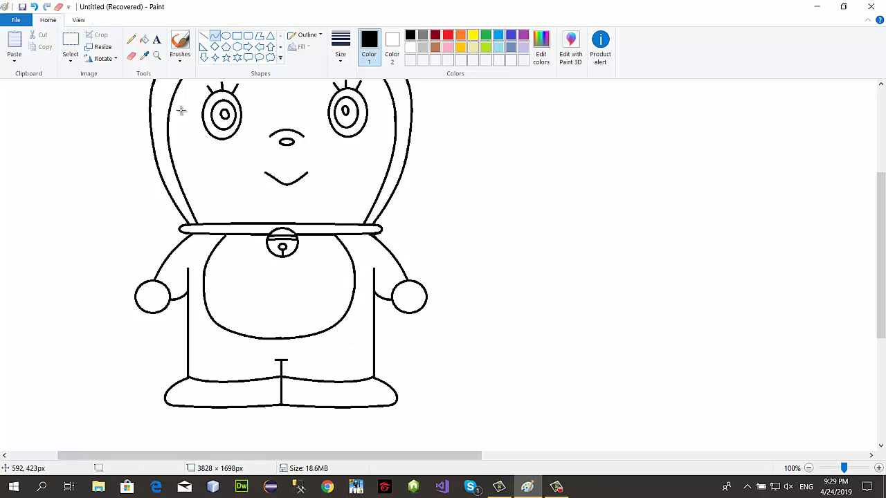
# Step: Draw a horizontal straight line across the belly patch below the bell as the pocket's upper edge
pyautogui.click(203, 36)
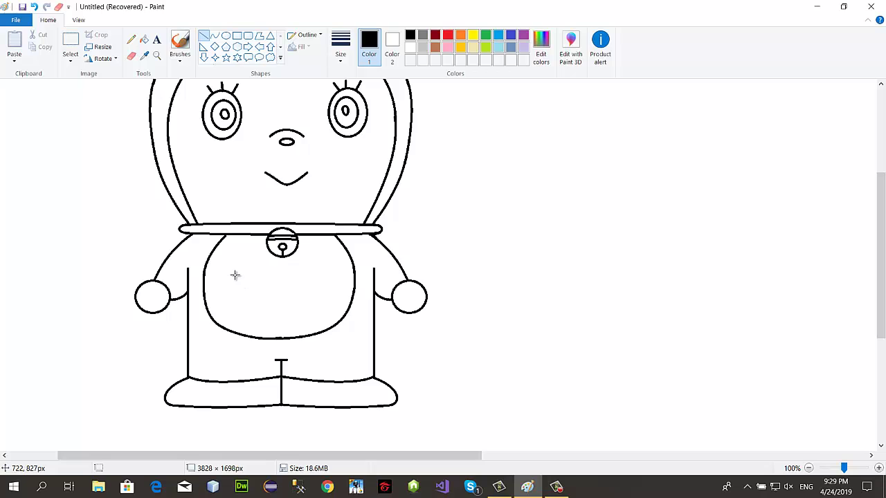
pyautogui.moveTo(228, 274); pyautogui.dragTo(331, 274)
pyautogui.click(423, 236)
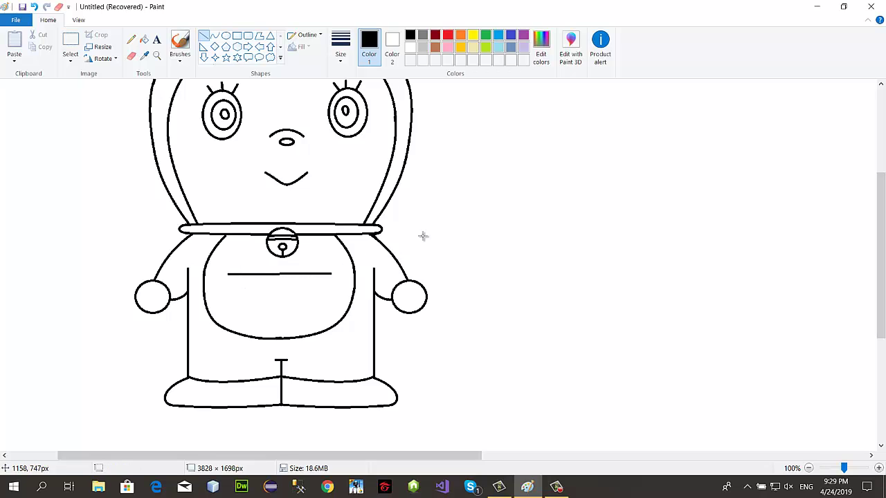
pyautogui.hotkey('ctrl', 'z')
pyautogui.moveTo(224, 272); pyautogui.dragTo(337, 272)
pyautogui.click(489, 235)
# Step: Draw a semicircular curve below the horizontal line, joining both ends to form the belly pocket
pyautogui.click(216, 36)
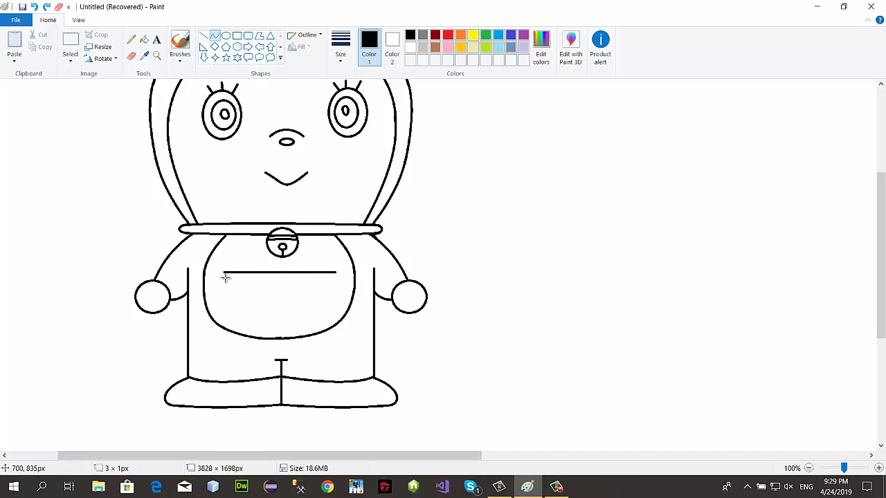
pyautogui.moveTo(224, 272); pyautogui.dragTo(334, 272)
pyautogui.moveTo(273, 278); pyautogui.dragTo(306, 351)
pyautogui.hotkey('ctrl', 'z')
pyautogui.moveTo(228, 272); pyautogui.dragTo(335, 272)
pyautogui.moveTo(266, 275); pyautogui.dragTo(232, 322)
pyautogui.moveTo(283, 296); pyautogui.dragTo(318, 348)
pyautogui.click(562, 334)
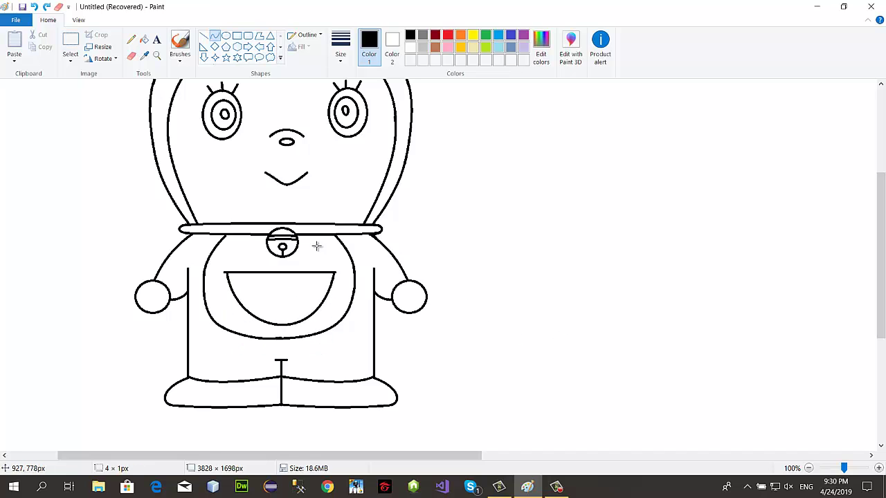
pyautogui.click(204, 36)
pyautogui.click(448, 34)
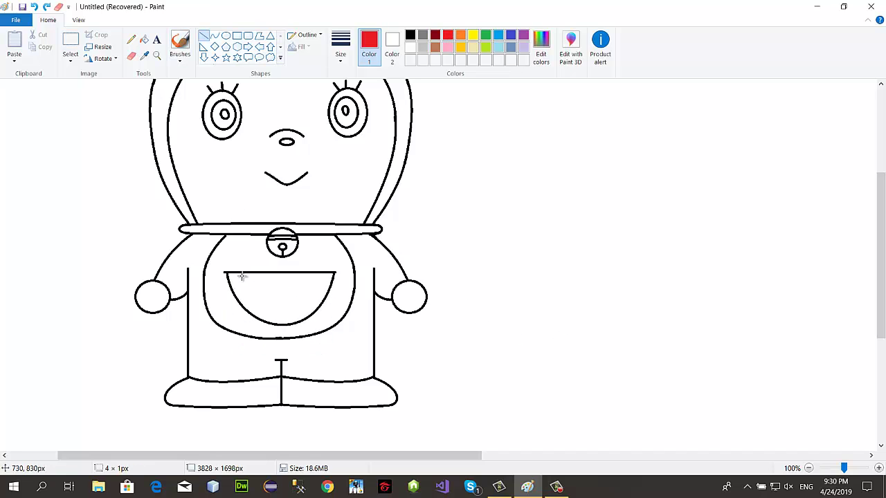
pyautogui.moveTo(239, 274); pyautogui.dragTo(280, 325)
pyautogui.hotkey('ctrl', 'z')
pyautogui.moveTo(230, 283); pyautogui.dragTo(283, 323)
pyautogui.hotkey('ctrl', 'z')
# Step: Erase the overhanging ends of the pocket's upper line at both corners
pyautogui.scroll(2, 336, 320)
pyautogui.scroll(3, 415, 326)
pyautogui.moveTo(135, 454); pyautogui.dragTo(220, 454)
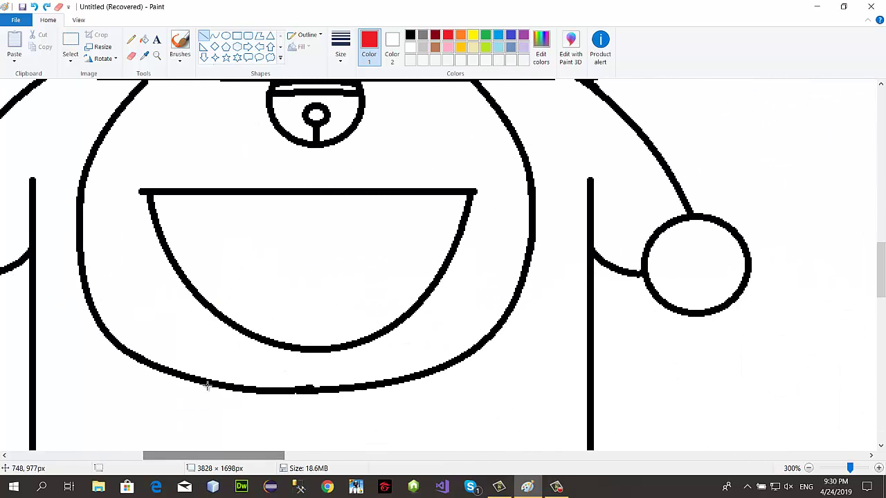
pyautogui.click(132, 55)
pyautogui.moveTo(134, 178); pyautogui.dragTo(141, 186)
pyautogui.click(479, 186)
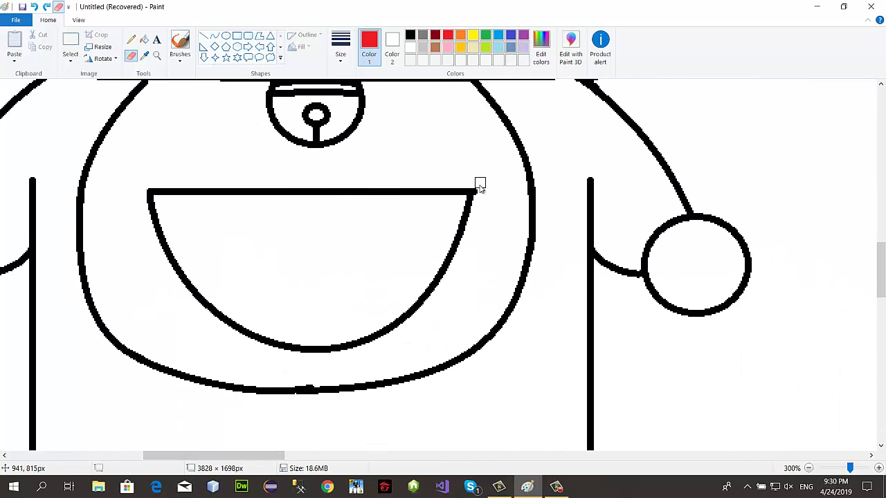
# Step: Choose a line thickness and draw two parallel red diagonals descending from the pocket's left corner to its lower curve
pyautogui.click(340, 47)
pyautogui.click(356, 103)
pyautogui.click(204, 36)
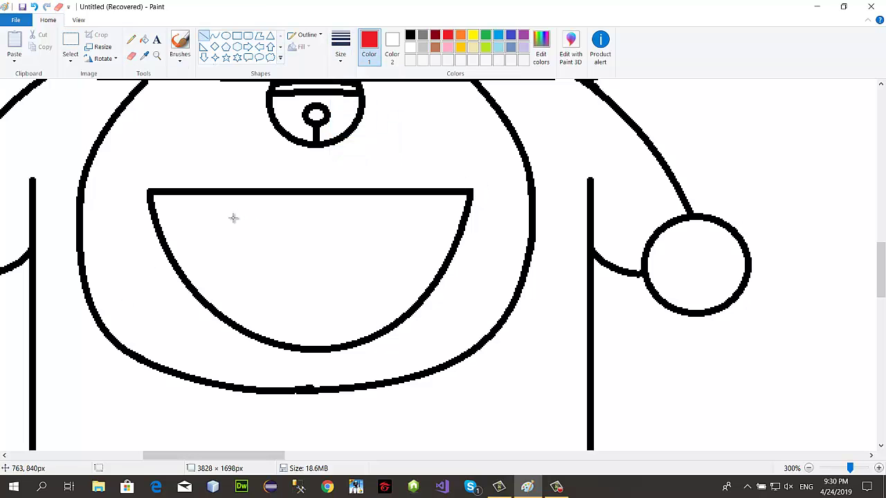
pyautogui.moveTo(153, 212); pyautogui.dragTo(187, 234)
pyautogui.hotkey('ctrl', 'z')
pyautogui.moveTo(154, 209)
pyautogui.mouseDown()
pyautogui.moveTo(269, 337)
pyautogui.moveTo(168, 199)
pyautogui.moveTo(286, 320)
pyautogui.moveTo(287, 341)
pyautogui.mouseUp()
pyautogui.hotkey('ctrl', 'z')
pyautogui.click(283, 277)
# Step: Draw a red line rising from the pocket's left curve to its upper edge, across the descending pair
pyautogui.moveTo(168, 247); pyautogui.dragTo(213, 207)
pyautogui.hotkey('ctrl', 'z')
pyautogui.moveTo(169, 244); pyautogui.dragTo(209, 197)
pyautogui.click(231, 219)
pyautogui.hotkey('ctrl', 'z')
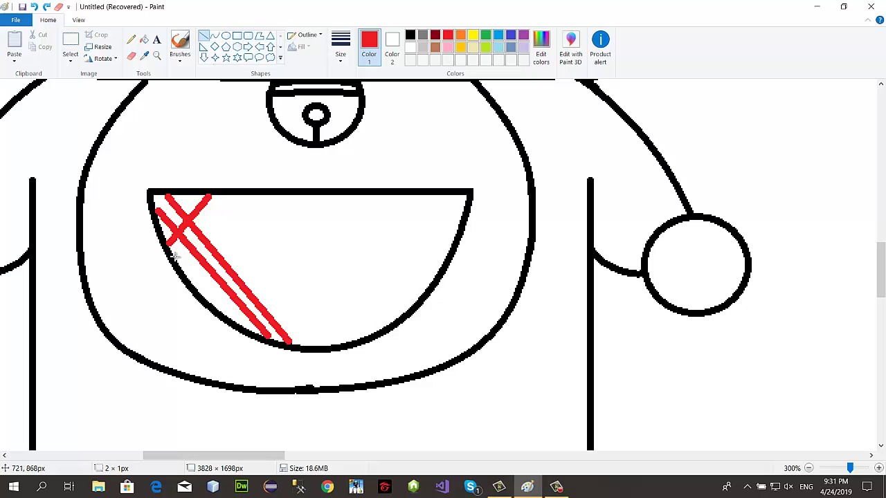
# Step: Add a parallel rising line in the pocket's left corner and a second pair of descending red diagonals through its middle
pyautogui.moveTo(176, 257)
pyautogui.mouseDown()
pyautogui.moveTo(226, 197)
pyautogui.moveTo(352, 341)
pyautogui.mouseUp()
pyautogui.moveTo(238, 197)
pyautogui.mouseDown()
pyautogui.moveTo(346, 299)
pyautogui.moveTo(365, 339)
pyautogui.mouseUp()
pyautogui.click(373, 270)
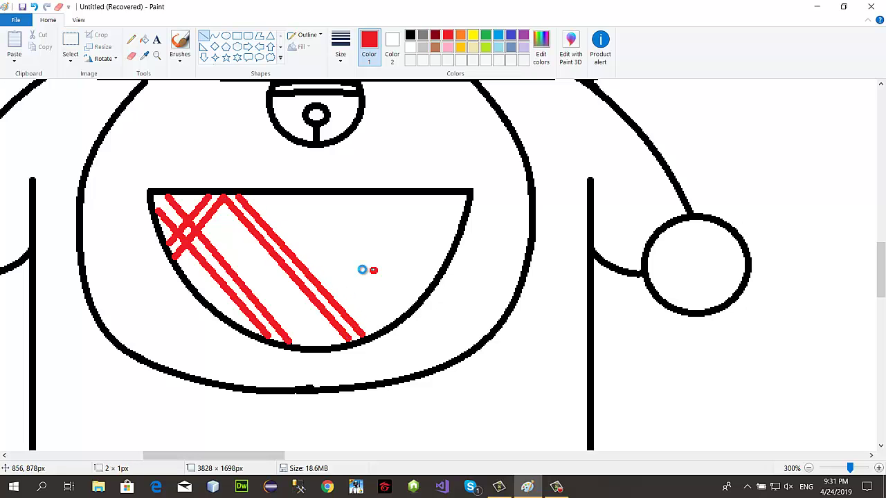
pyautogui.hotkey('ctrl', 'z')
# Step: Draw two parallel red lines rising from the pocket's lower-left curve to the middle of its upper edge
pyautogui.moveTo(232, 315); pyautogui.dragTo(314, 197)
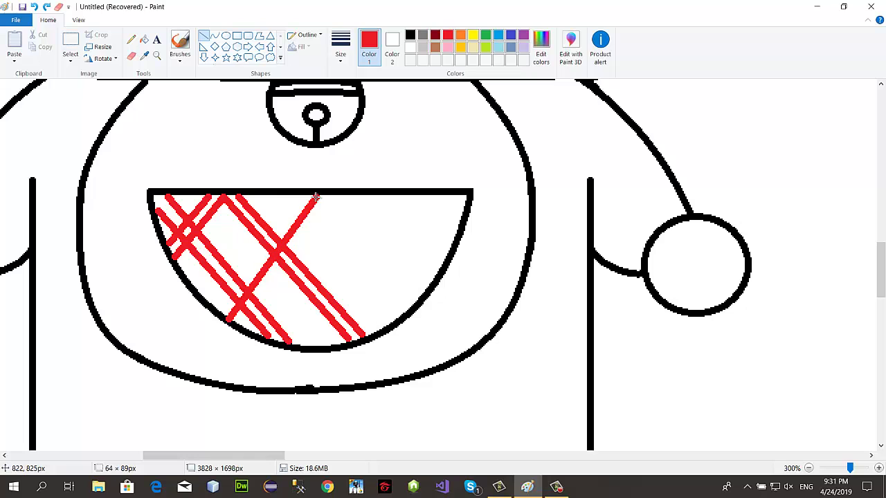
pyautogui.hotkey('ctrl', 'z')
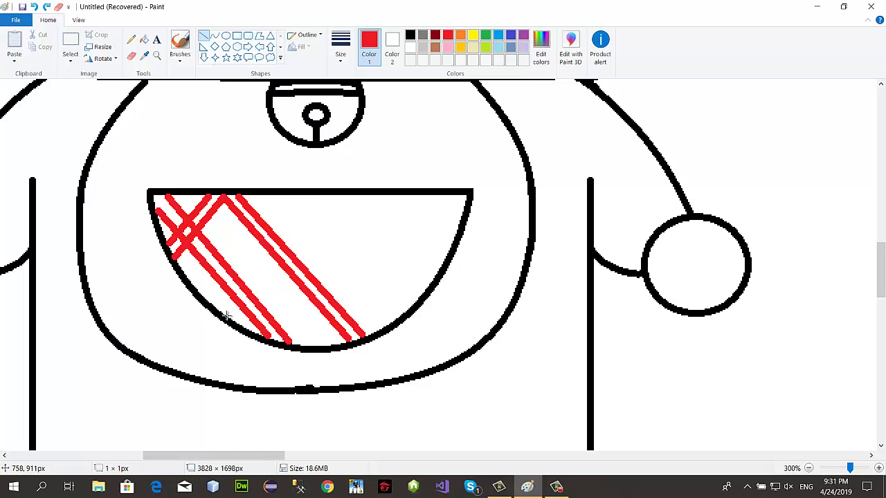
pyautogui.moveTo(229, 315); pyautogui.dragTo(310, 197)
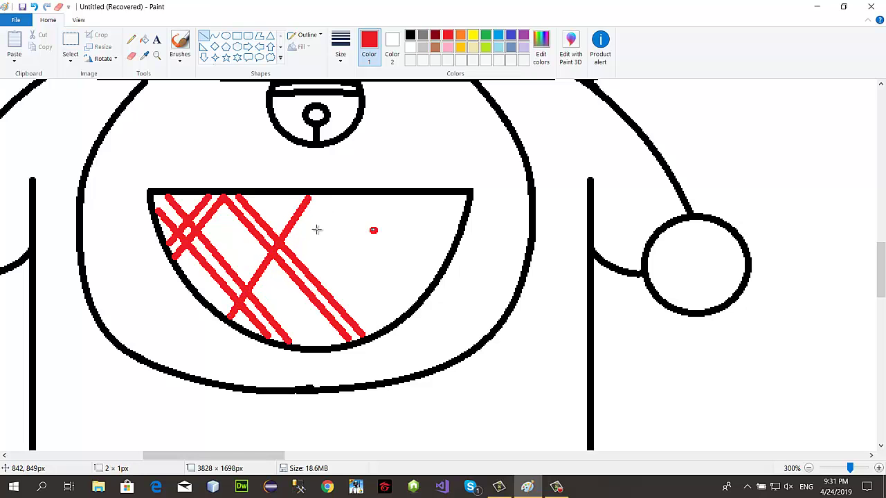
pyautogui.hotkey('ctrl', 'z')
pyautogui.moveTo(224, 313); pyautogui.dragTo(318, 198)
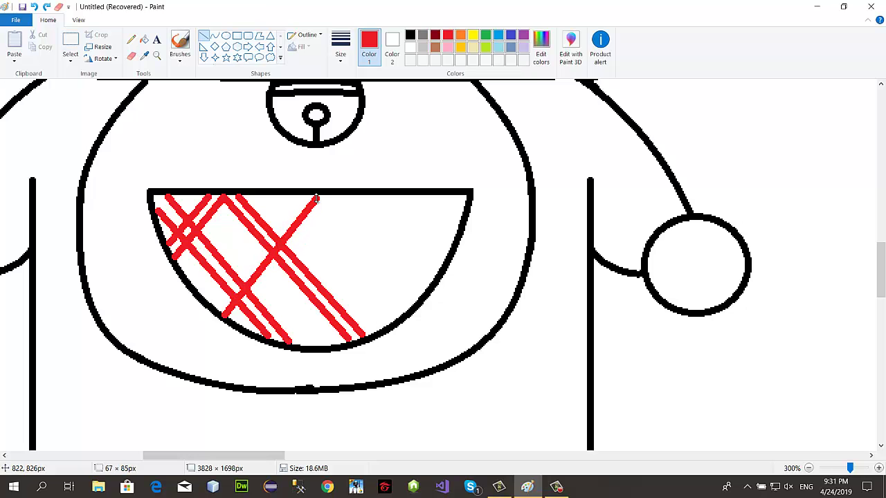
pyautogui.moveTo(237, 323)
pyautogui.mouseDown()
pyautogui.moveTo(322, 198)
pyautogui.moveTo(335, 197)
pyautogui.mouseUp()
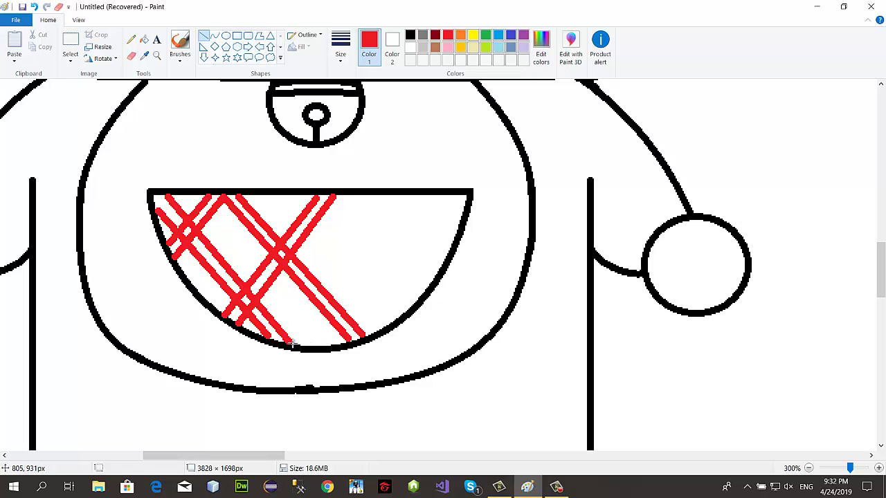
# Step: Draw two parallel red lines rising from the pocket's bottom center to the right part of its upper edge
pyautogui.moveTo(292, 344); pyautogui.dragTo(410, 197)
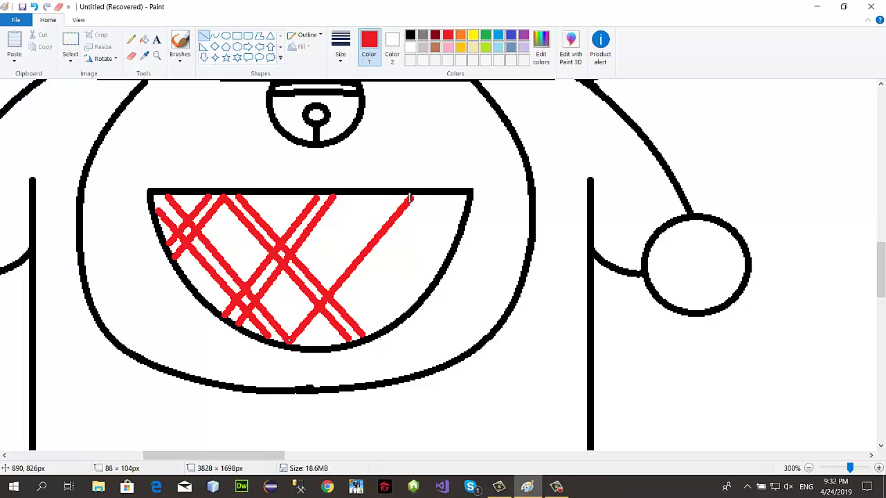
pyautogui.click(415, 244)
pyautogui.moveTo(305, 344); pyautogui.dragTo(427, 197)
pyautogui.click(405, 269)
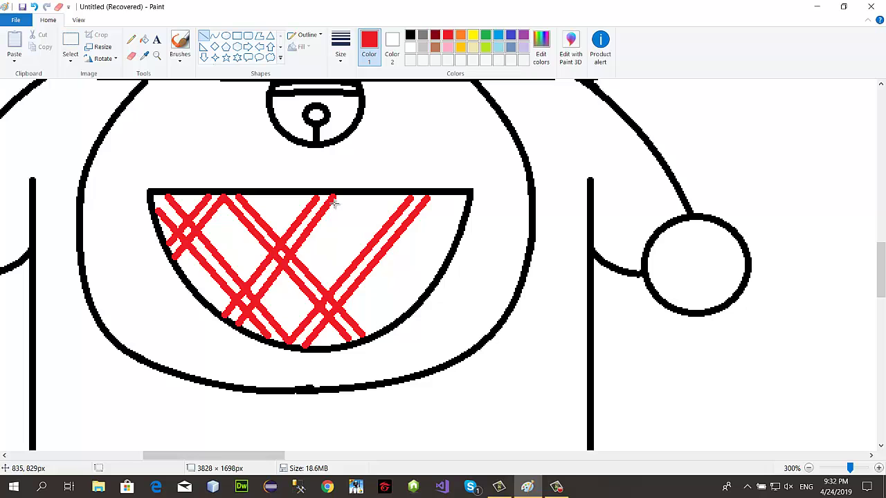
# Step: Draw two parallel red diagonals descending from the middle of the pocket's upper edge to its right curve
pyautogui.moveTo(333, 199); pyautogui.dragTo(433, 282)
pyautogui.click(433, 243)
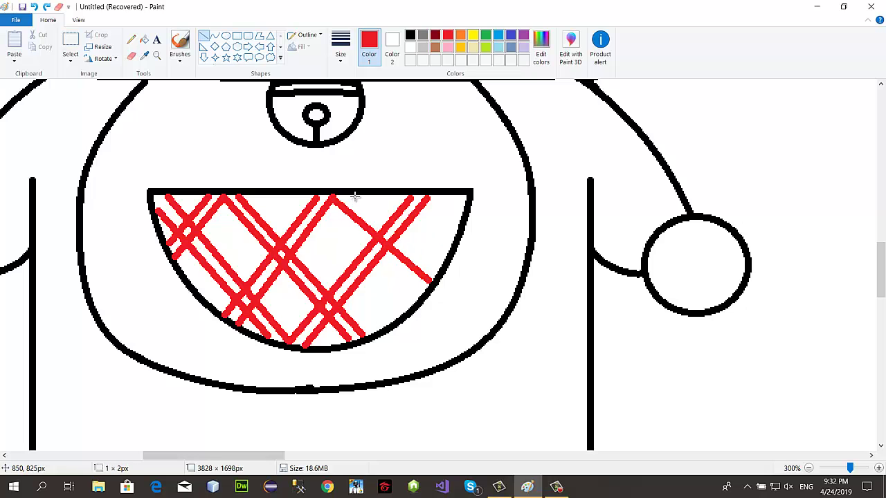
pyautogui.scroll(-1, 426, 231)
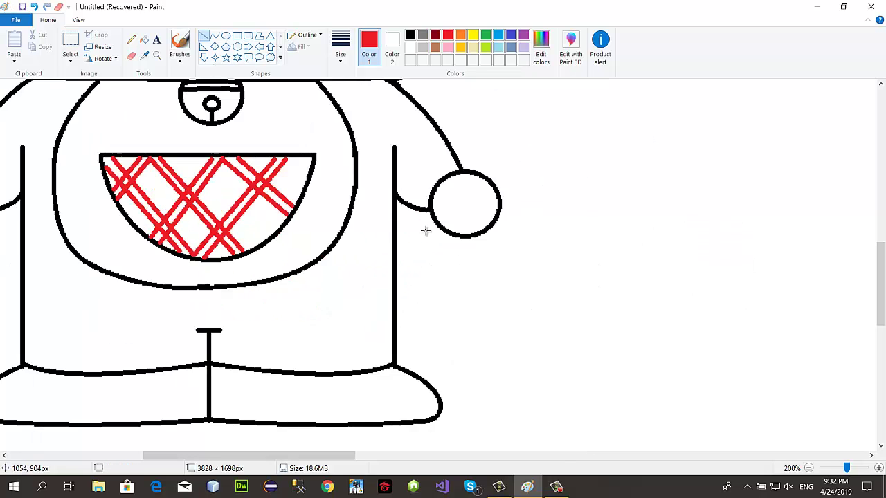
pyautogui.scroll(-1, 425, 231)
pyautogui.moveTo(243, 454); pyautogui.dragTo(115, 457)
pyautogui.scroll(2, 435, 211)
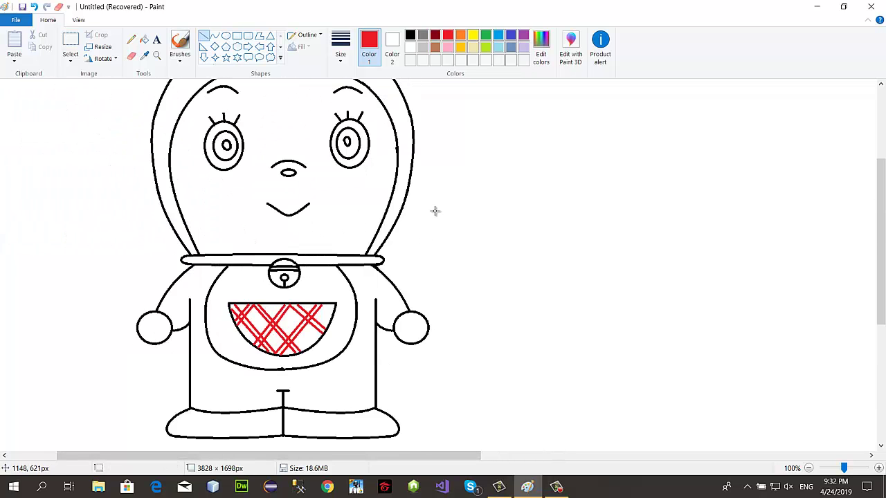
# Step: Try a last pair of rising red diagonals near the pocket's right corner, and undo them
pyautogui.scroll(2, 435, 211)
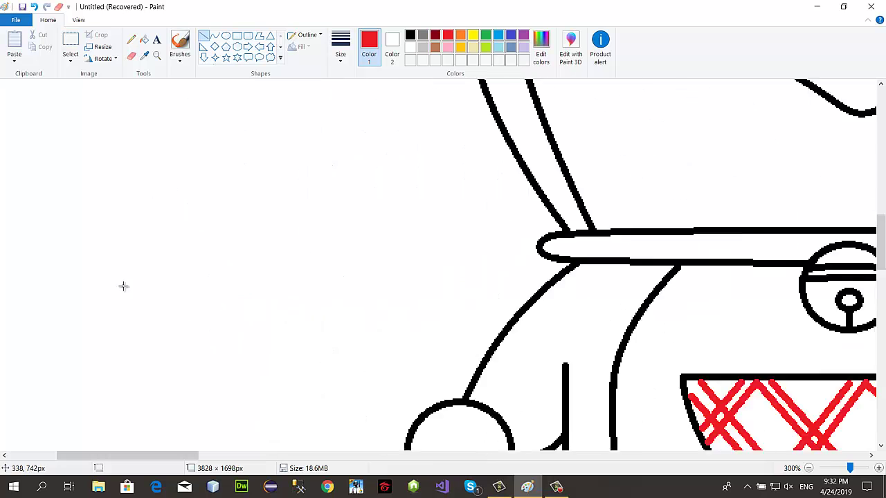
pyautogui.scroll(-3, 123, 286)
pyautogui.moveTo(167, 457)
pyautogui.mouseDown()
pyautogui.moveTo(289, 448)
pyautogui.moveTo(279, 446)
pyautogui.mouseUp()
pyautogui.moveTo(315, 222); pyautogui.dragTo(232, 327)
pyautogui.scroll(-2, 362, 262)
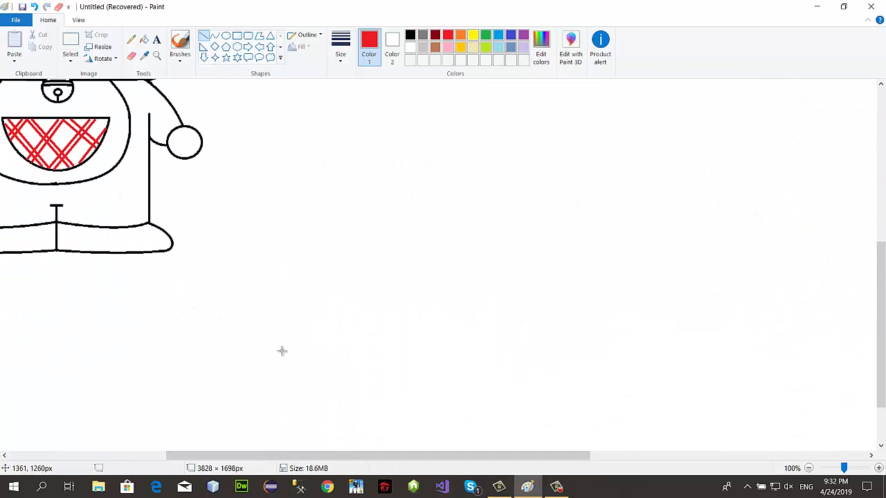
pyautogui.scroll(3, 281, 351)
pyautogui.moveTo(416, 232)
pyautogui.mouseDown()
pyautogui.moveTo(320, 340)
pyautogui.moveTo(290, 411)
pyautogui.mouseUp()
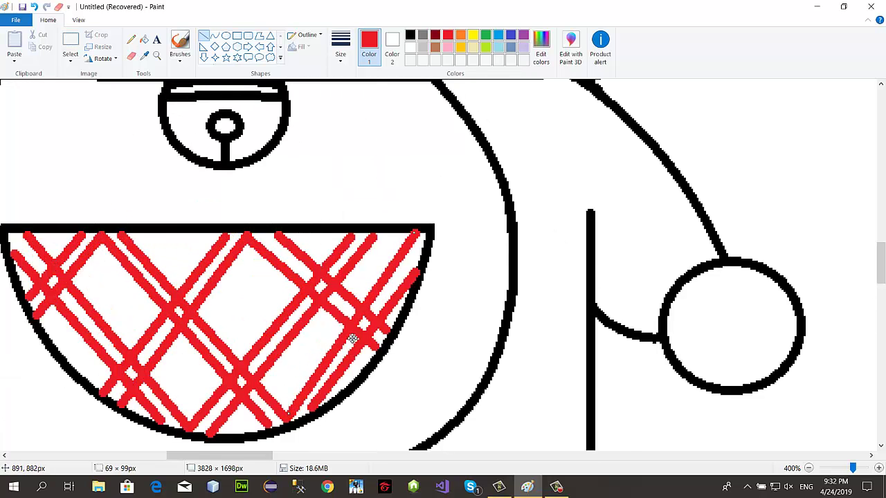
pyautogui.scroll(-3, 353, 339)
pyautogui.moveTo(231, 455); pyautogui.dragTo(149, 455)
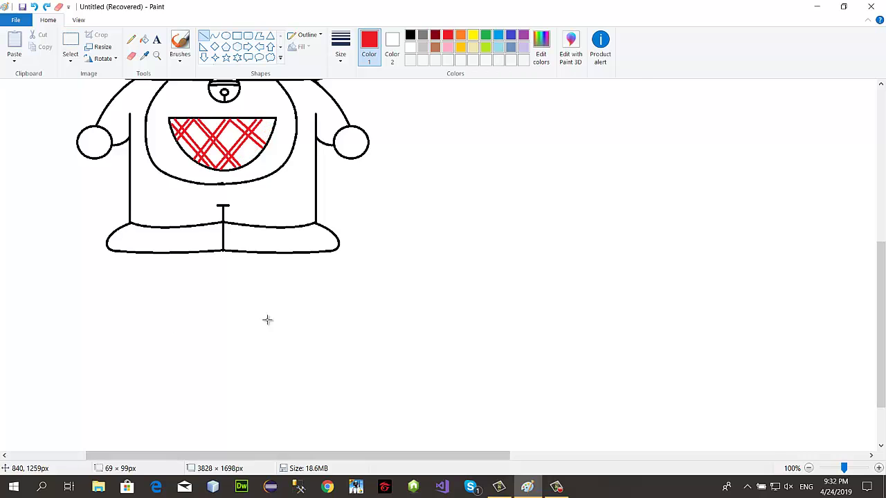
pyautogui.scroll(1, 267, 318)
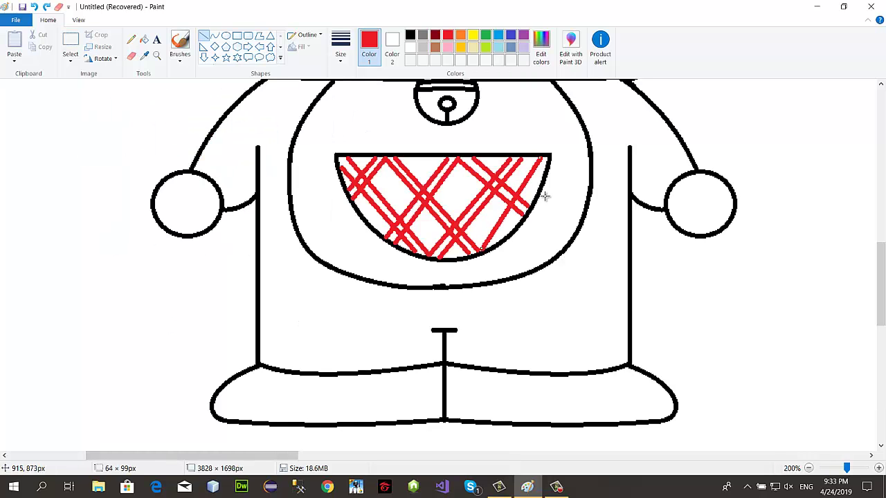
pyautogui.moveTo(546, 161); pyautogui.dragTo(520, 216)
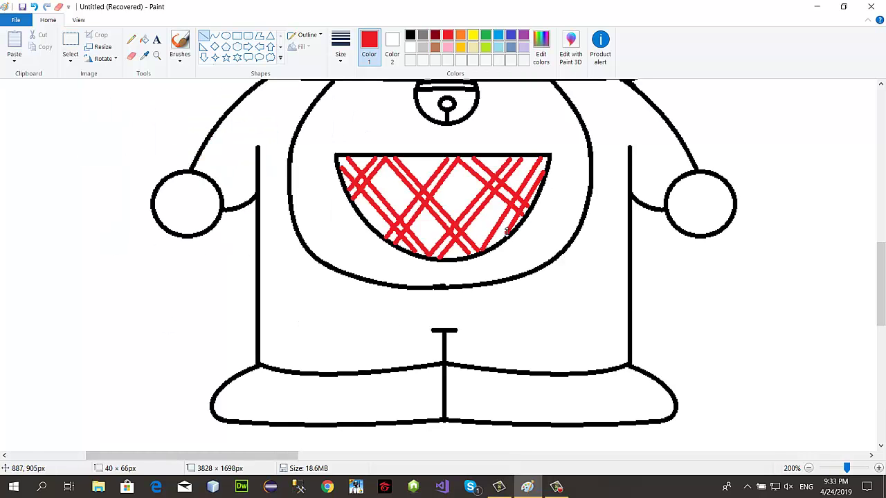
pyautogui.scroll(-1, 558, 235)
pyautogui.scroll(3, 553, 250)
pyautogui.hotkey('ctrl', 'z')
pyautogui.hotkey('ctrl', 'z')
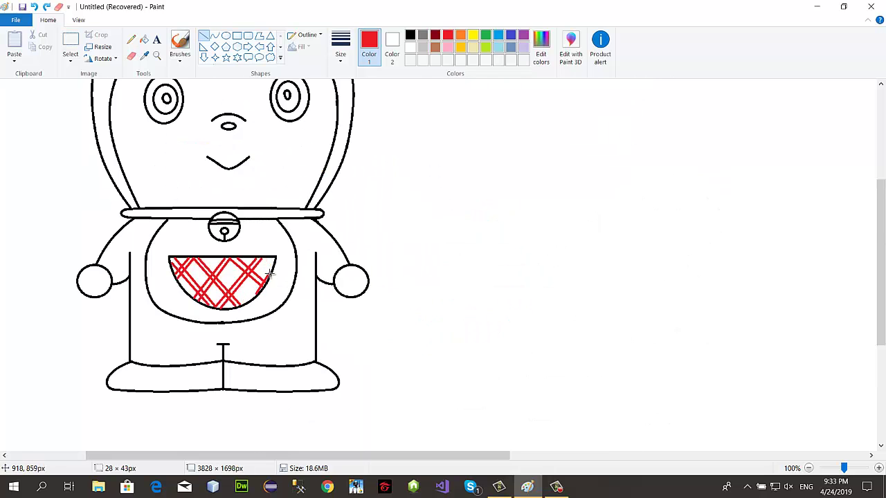
pyautogui.scroll(1, 270, 277)
pyautogui.scroll(-5, 485, 332)
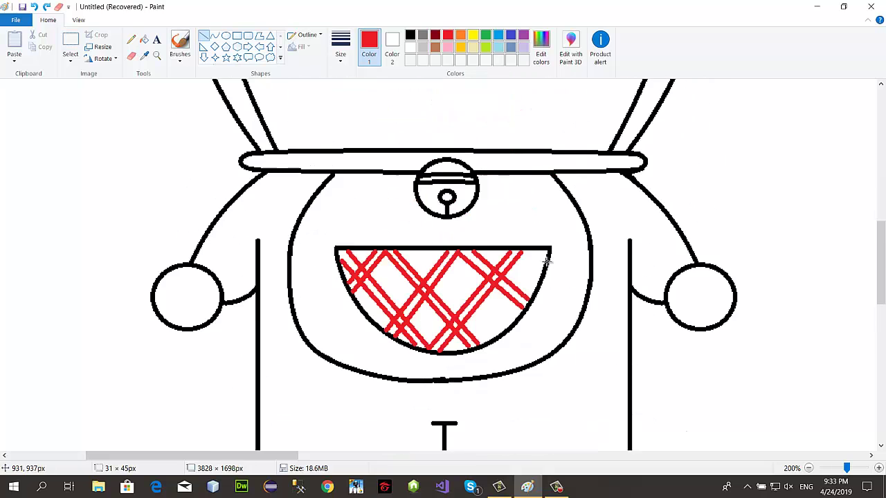
# Step: Fill both ears with red
pyautogui.scroll(-2, 505, 313)
pyautogui.scroll(1, 504, 315)
pyautogui.scroll(-3, 503, 316)
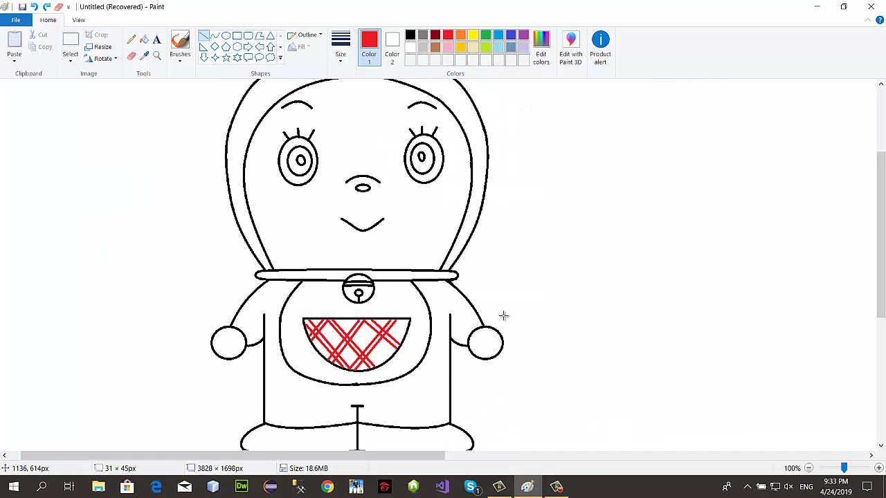
pyautogui.scroll(3, 416, 180)
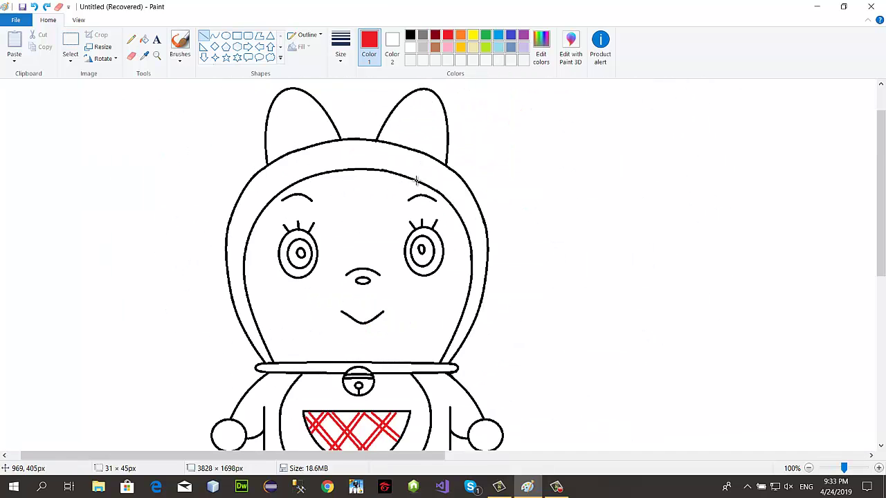
pyautogui.click(144, 40)
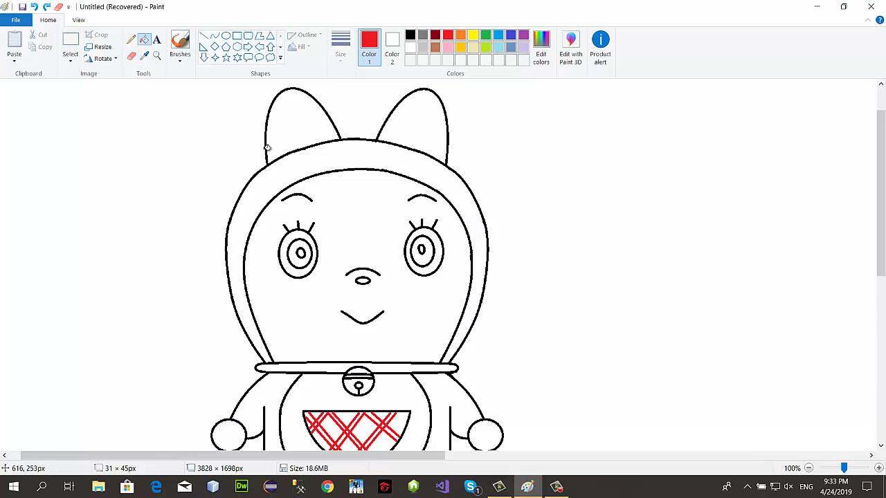
pyautogui.click(271, 134)
pyautogui.click(399, 126)
# Step: Fill the hood, the body with both arms, and the bell with yellow
pyautogui.click(472, 35)
pyautogui.click(295, 158)
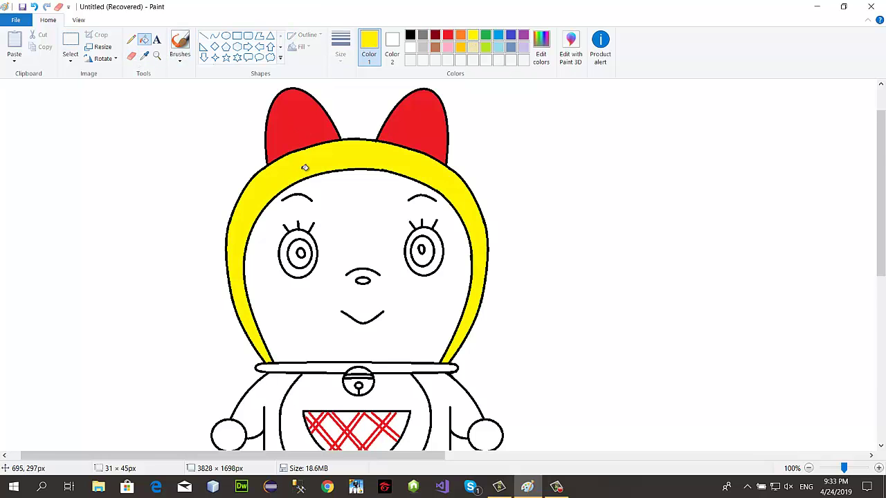
pyautogui.scroll(-3, 313, 166)
pyautogui.click(276, 375)
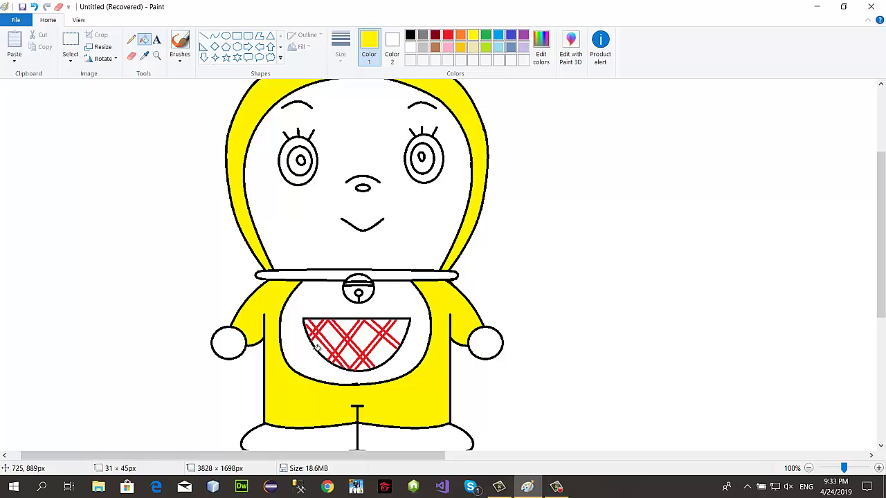
pyautogui.click(354, 288)
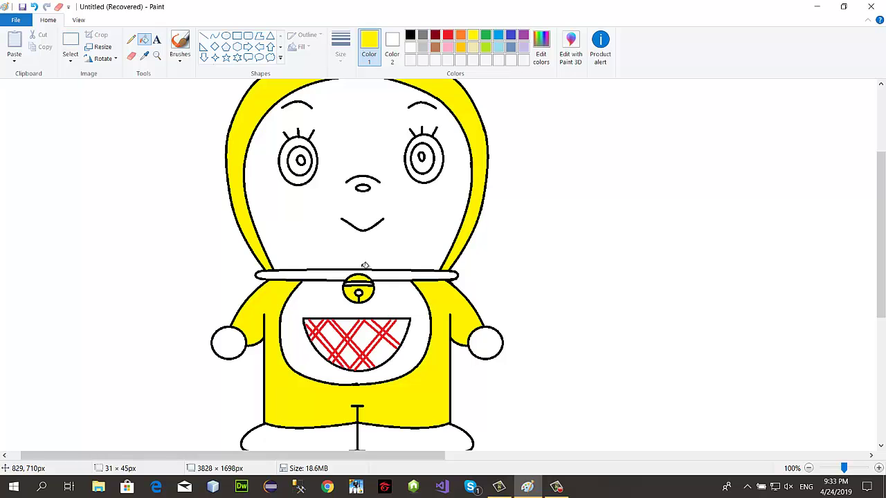
# Step: Fill the bell's horizontal stripe and its small center circle with black
pyautogui.scroll(1, 422, 250)
pyautogui.scroll(2, 502, 251)
pyautogui.click(410, 35)
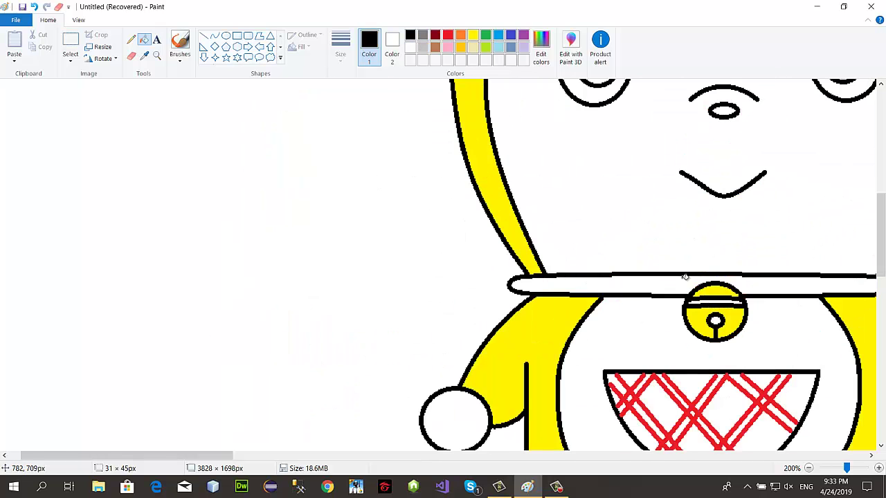
pyautogui.click(713, 301)
pyautogui.click(716, 320)
pyautogui.scroll(-1, 704, 292)
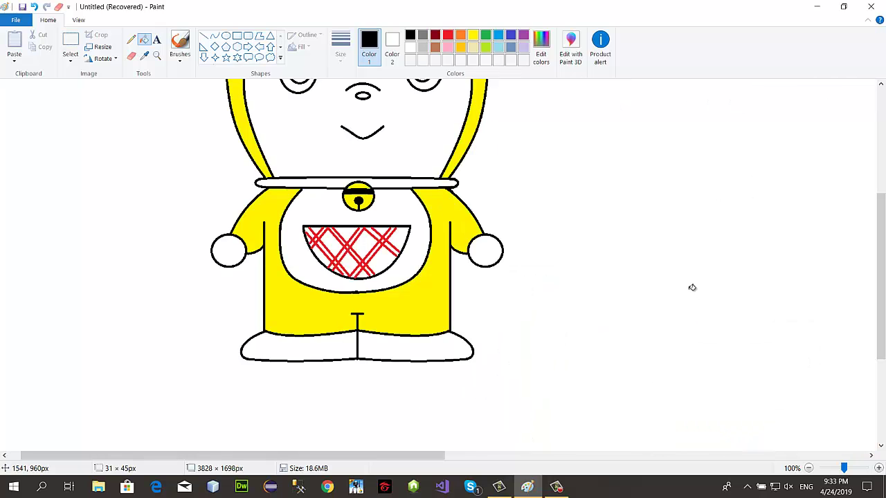
# Step: Fill the neck band with indigo
pyautogui.scroll(3, 690, 287)
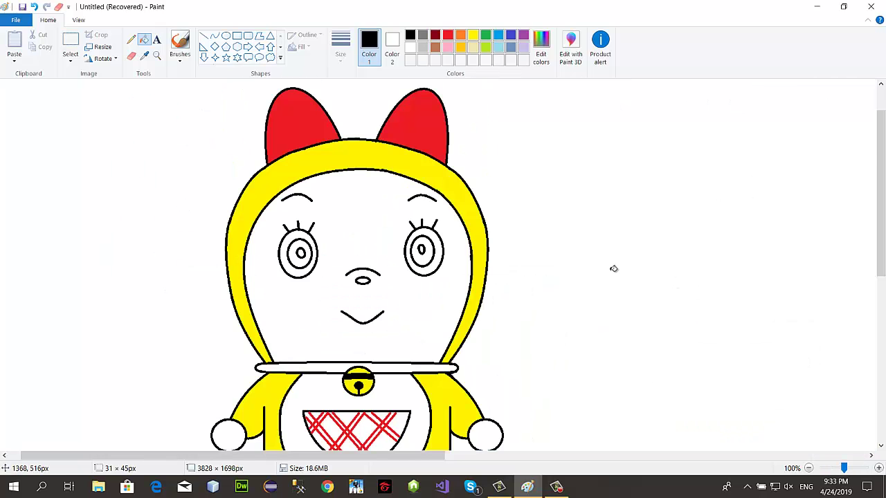
pyautogui.scroll(-2, 613, 268)
pyautogui.click(510, 36)
pyautogui.click(400, 275)
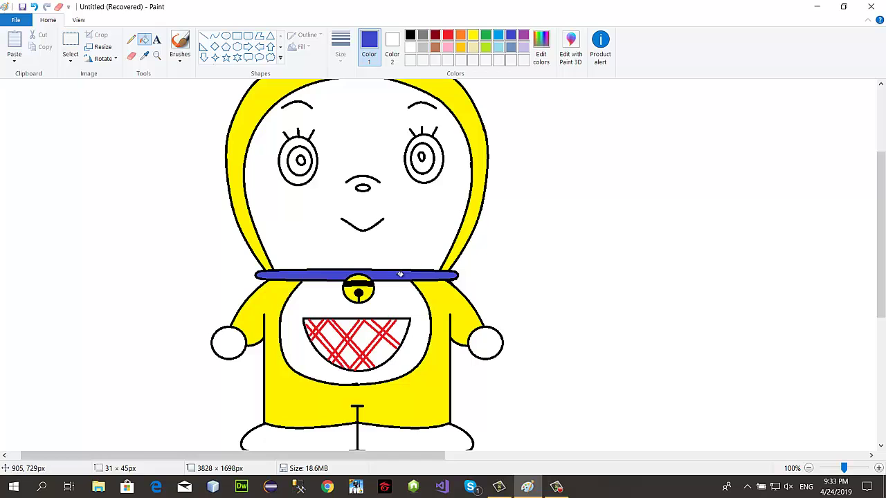
# Step: Fill the irises of both eyes with black, leaving the small inner highlights white
pyautogui.click(410, 35)
pyautogui.click(298, 166)
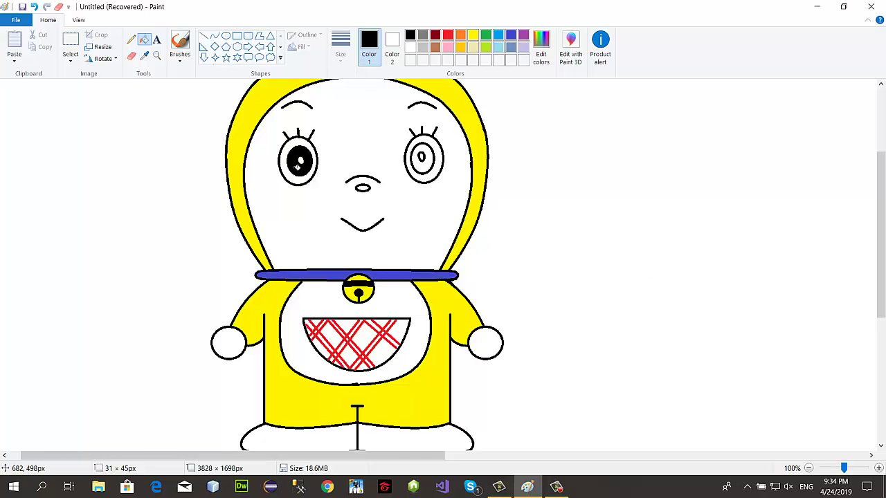
pyautogui.click(420, 167)
# Step: Enlarge the highlights in both irises by drawing white ellipses over them, about 15 × 20 px in the left-hand eye
pyautogui.scroll(2, 514, 197)
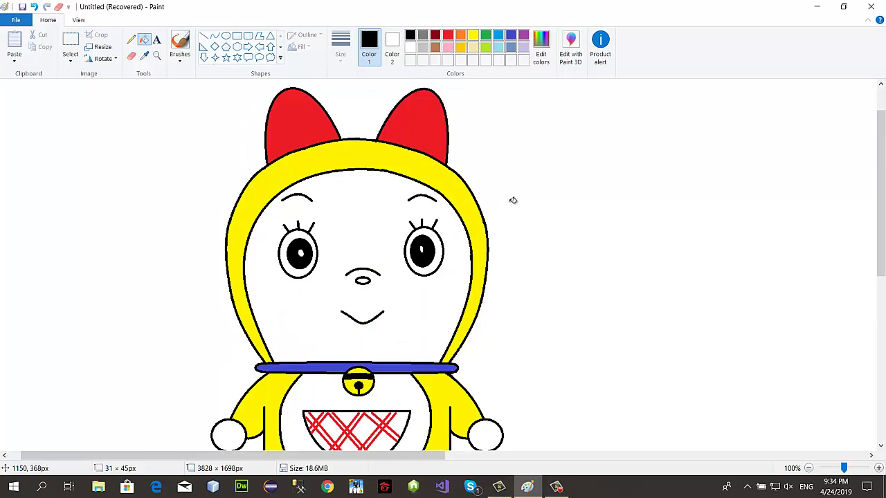
pyautogui.scroll(1, 511, 197)
pyautogui.scroll(-4, 443, 249)
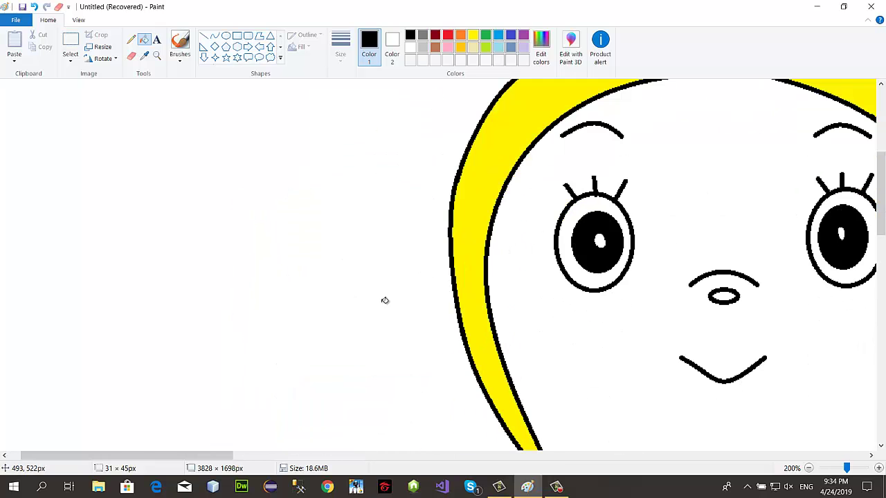
pyautogui.moveTo(142, 457); pyautogui.dragTo(224, 456)
pyautogui.click(226, 35)
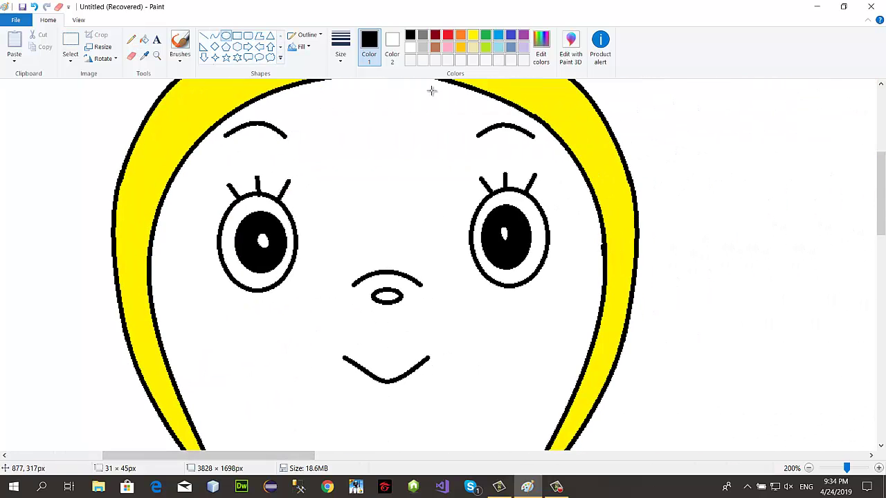
pyautogui.click(411, 47)
pyautogui.moveTo(498, 227); pyautogui.dragTo(510, 245)
pyautogui.click(259, 234)
pyautogui.moveTo(256, 232); pyautogui.dragTo(276, 258)
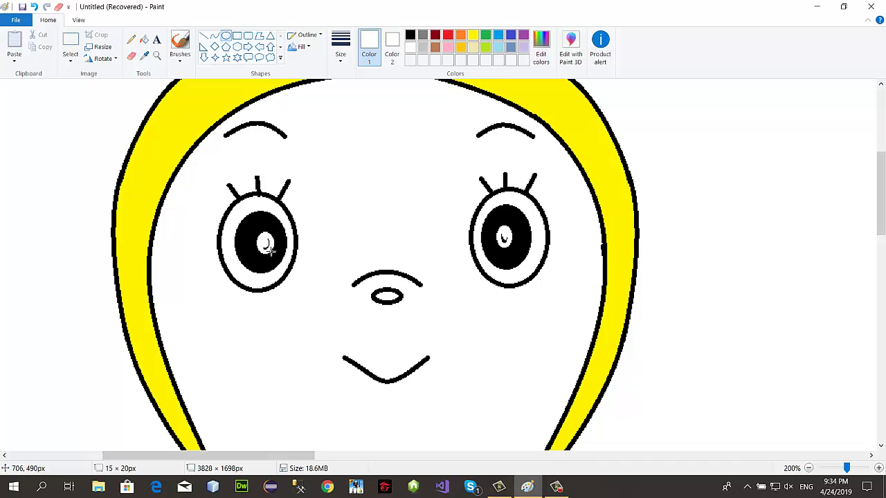
# Step: Fill the black outline remnants inside the enlarged eye highlights with white
pyautogui.click(144, 39)
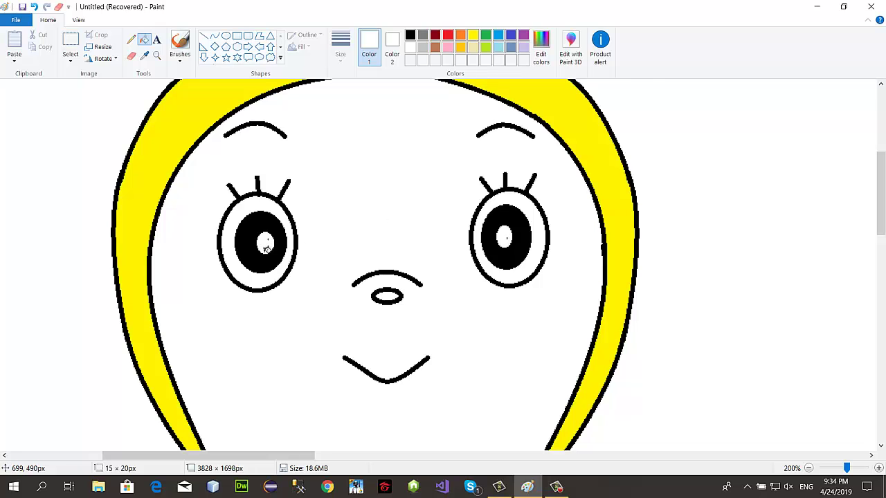
pyautogui.scroll(1, 452, 266)
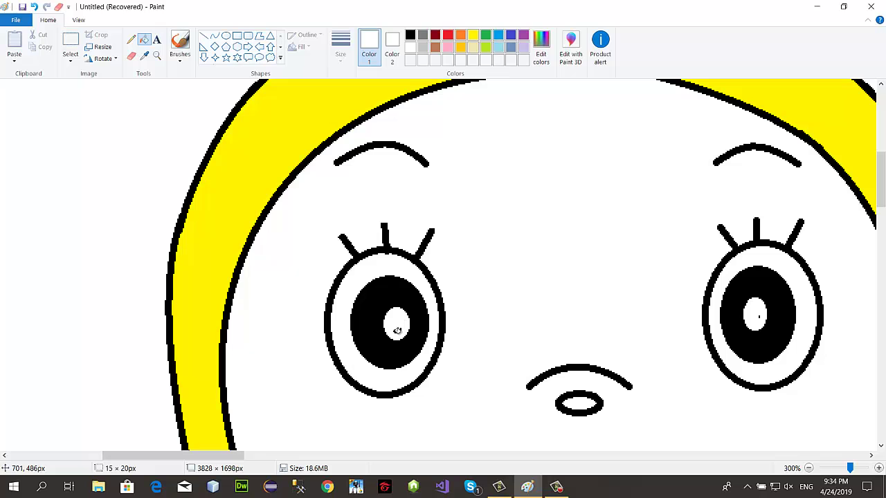
pyautogui.scroll(-2, 450, 287)
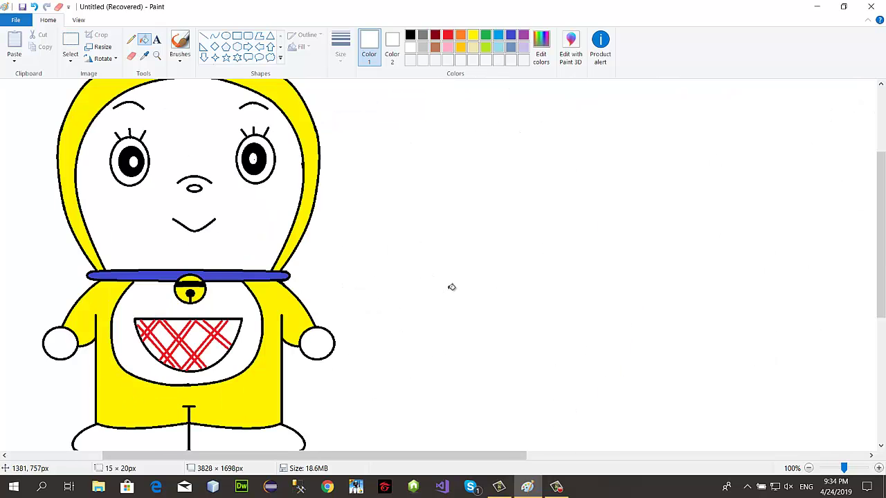
# Step: Fill the small oval nose with rose pink
pyautogui.click(447, 47)
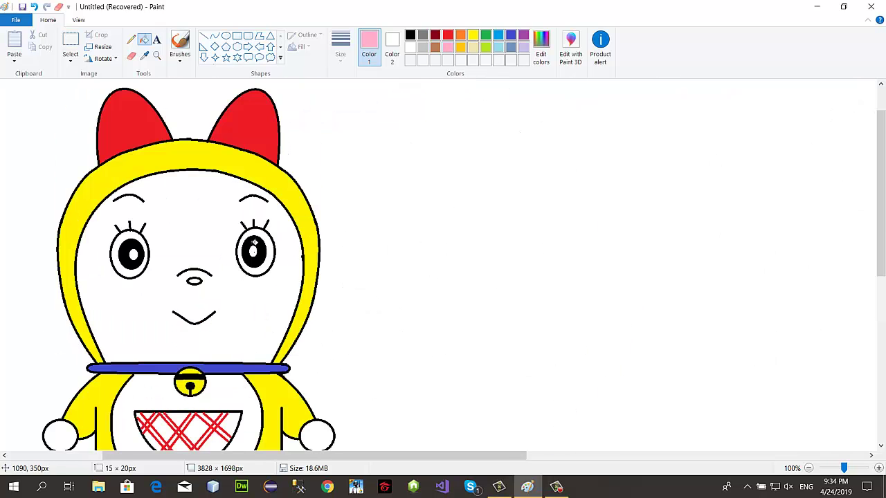
pyautogui.hotkey('ctrl', 'z')
pyautogui.scroll(1, 447, 352)
pyautogui.scroll(-3, 451, 355)
pyautogui.click(387, 297)
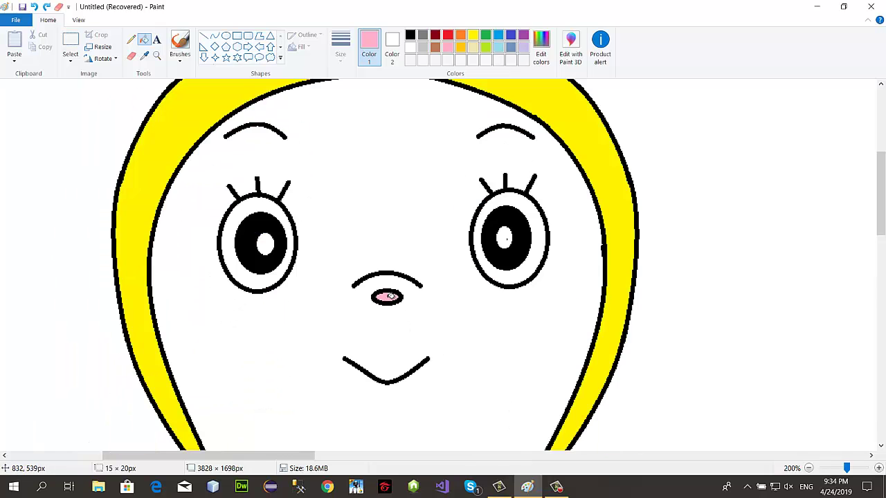
pyautogui.scroll(-2, 396, 302)
pyautogui.scroll(1, 398, 304)
pyautogui.scroll(-1, 398, 303)
pyautogui.scroll(-1, 397, 303)
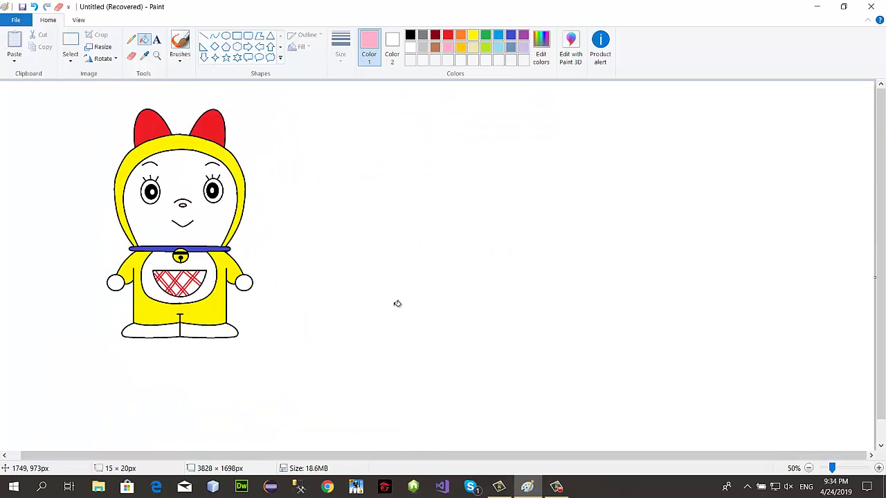